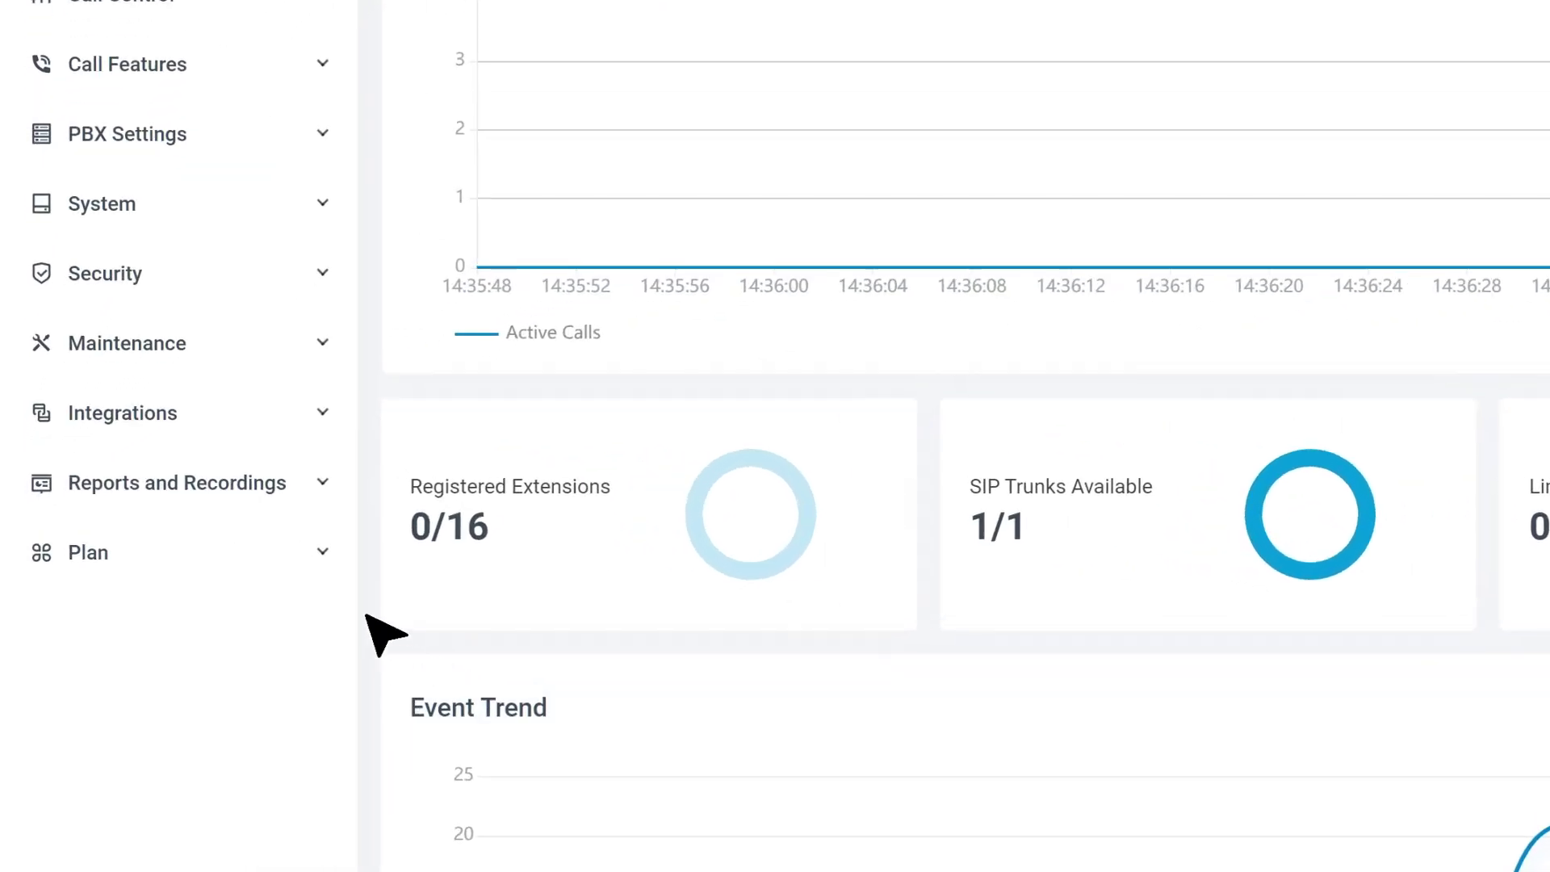
- Expand the Plan menu in the sidebar to show Subscription Service and Add-on Subscription
click(305, 557)
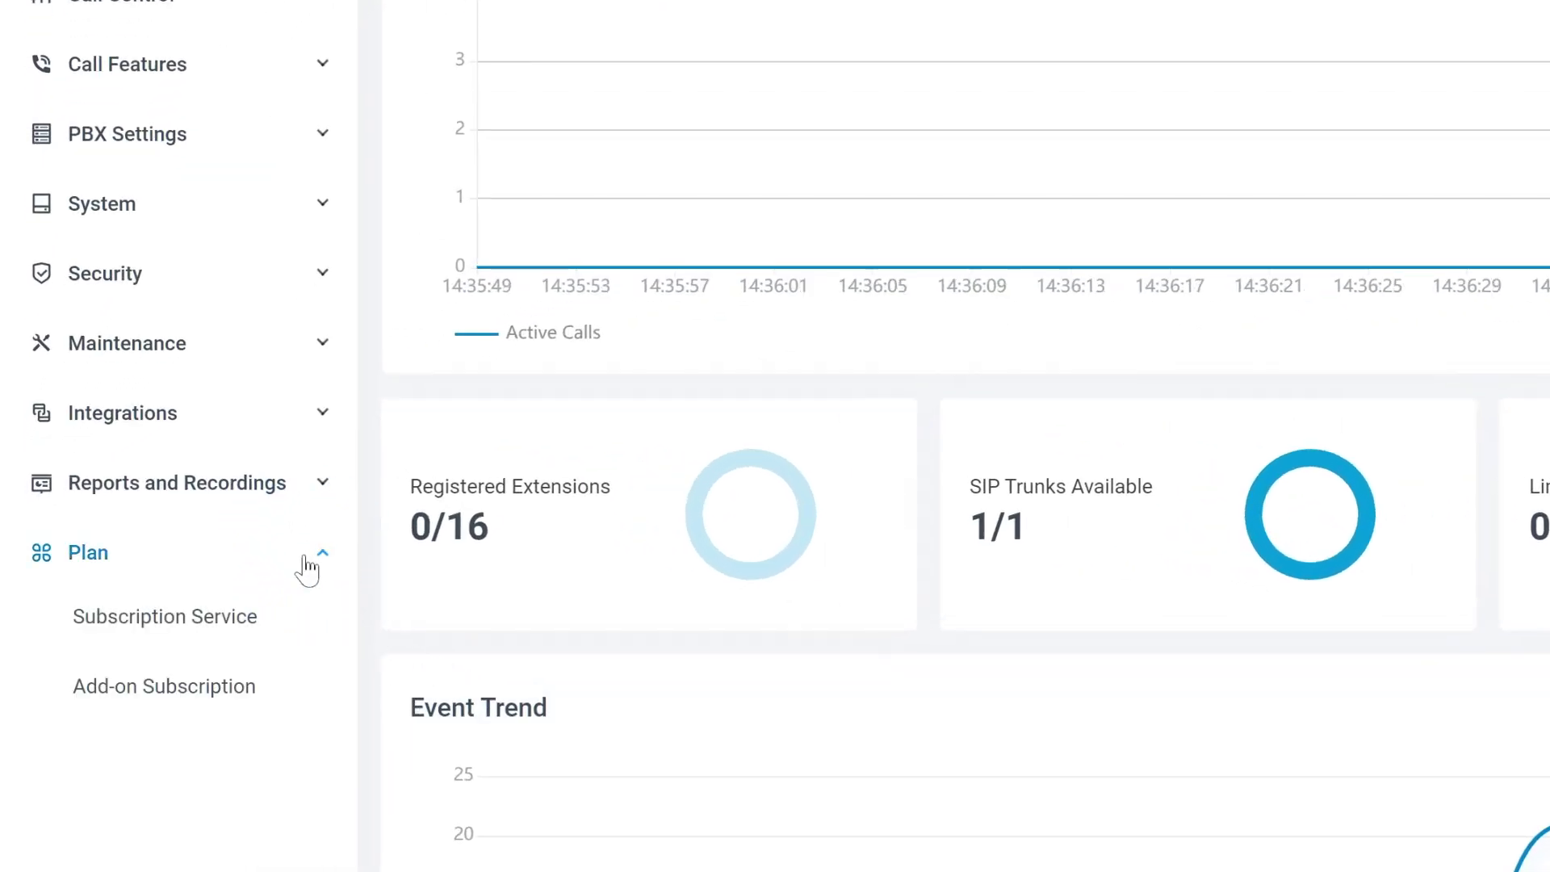
- Go to Add-on Subscription and request the Hotel PMS Integration 30-day free trial
click(234, 700)
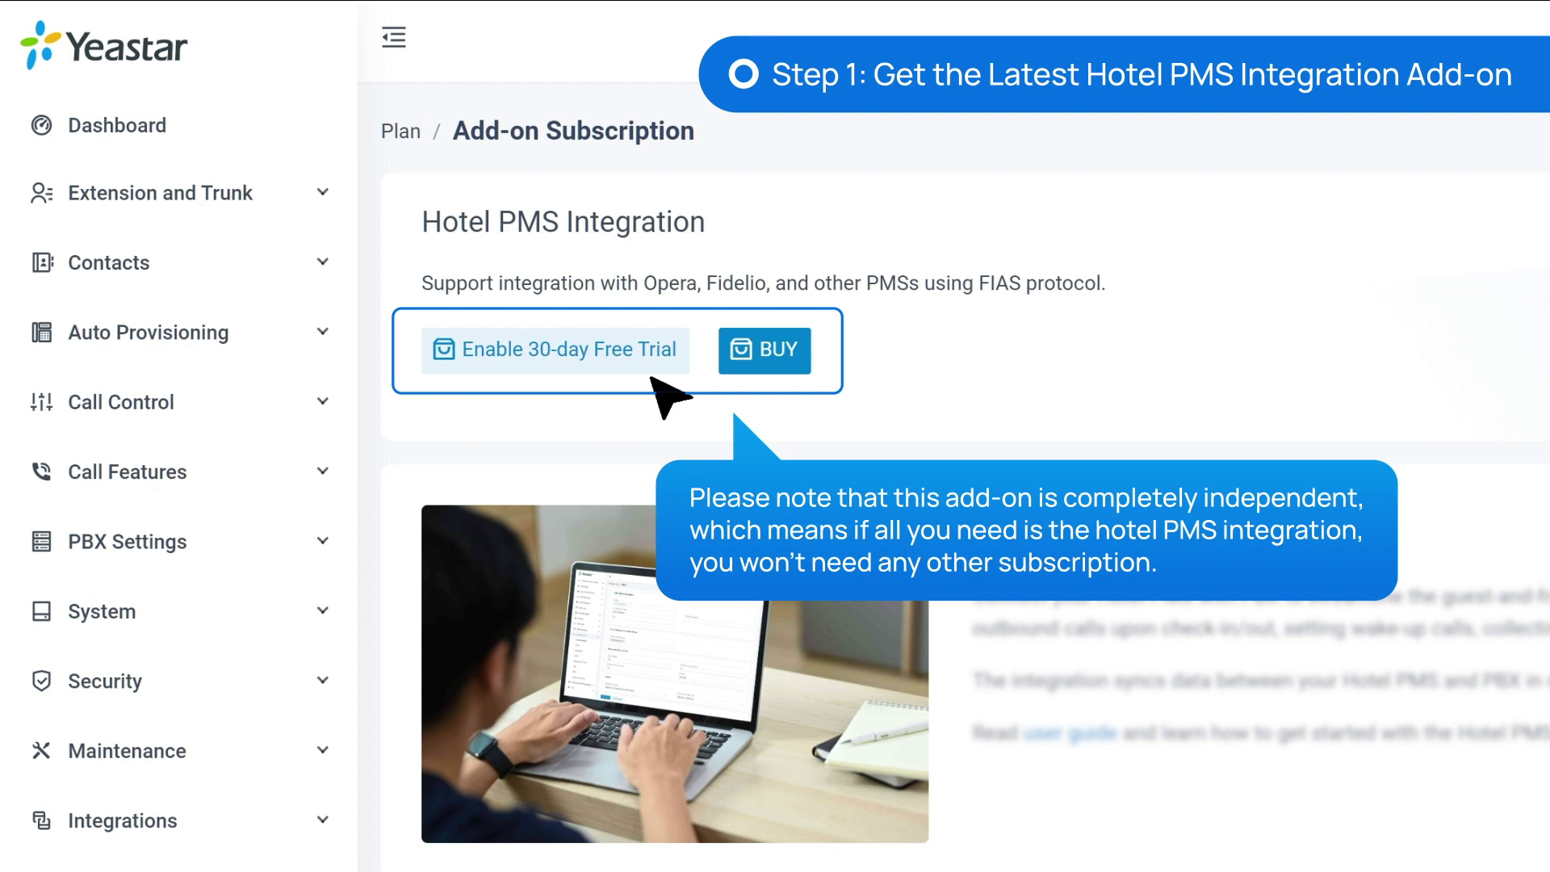
click(654, 362)
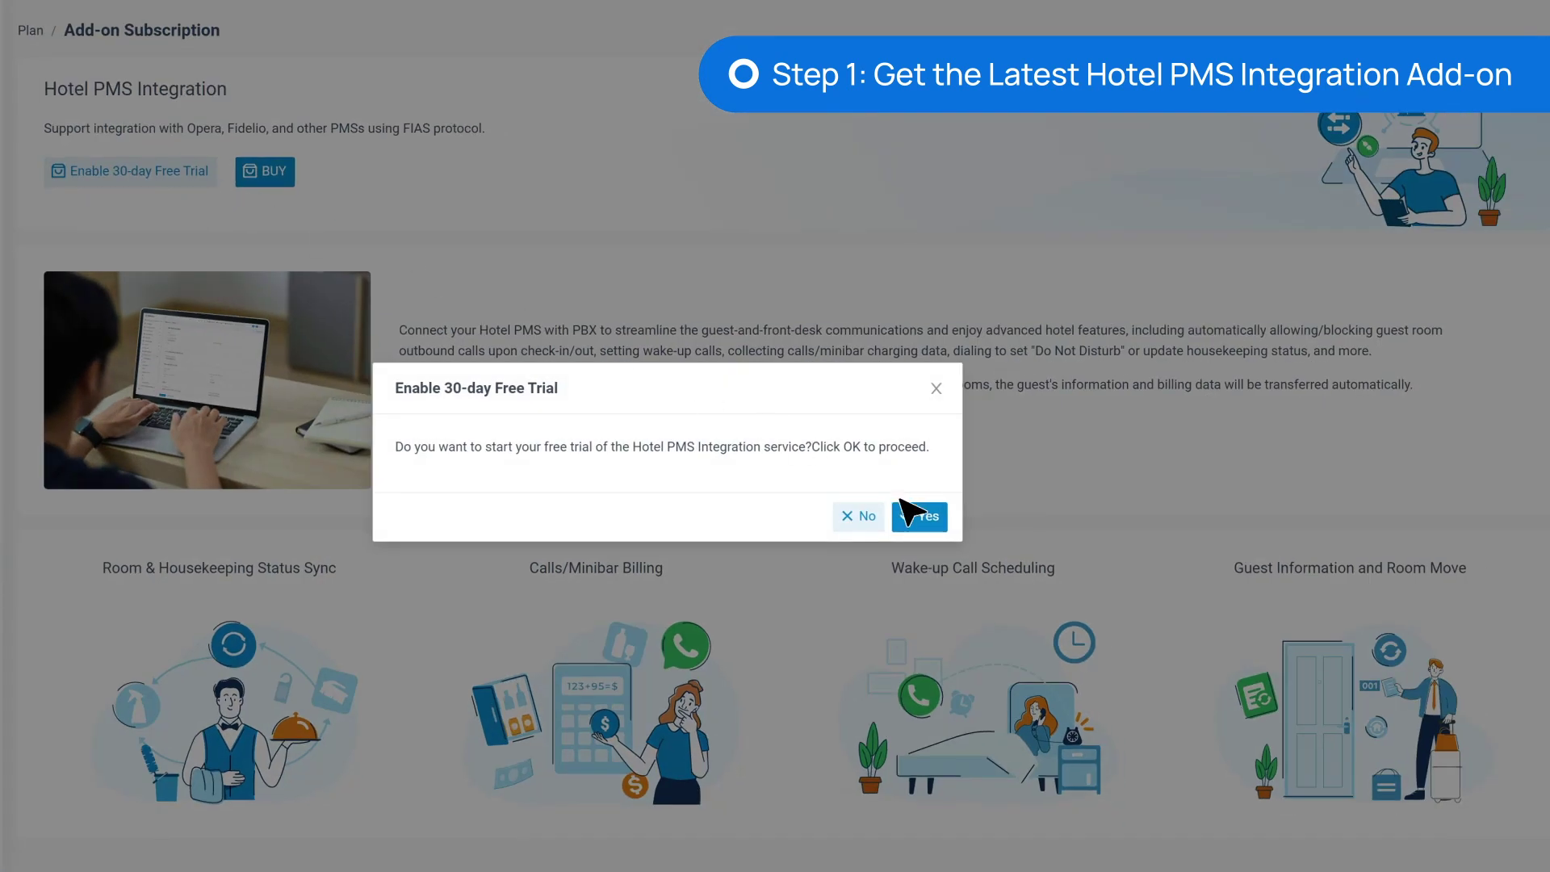
- Confirm Yes to activate the Hotel PMS Integration 30-day free trial
click(914, 517)
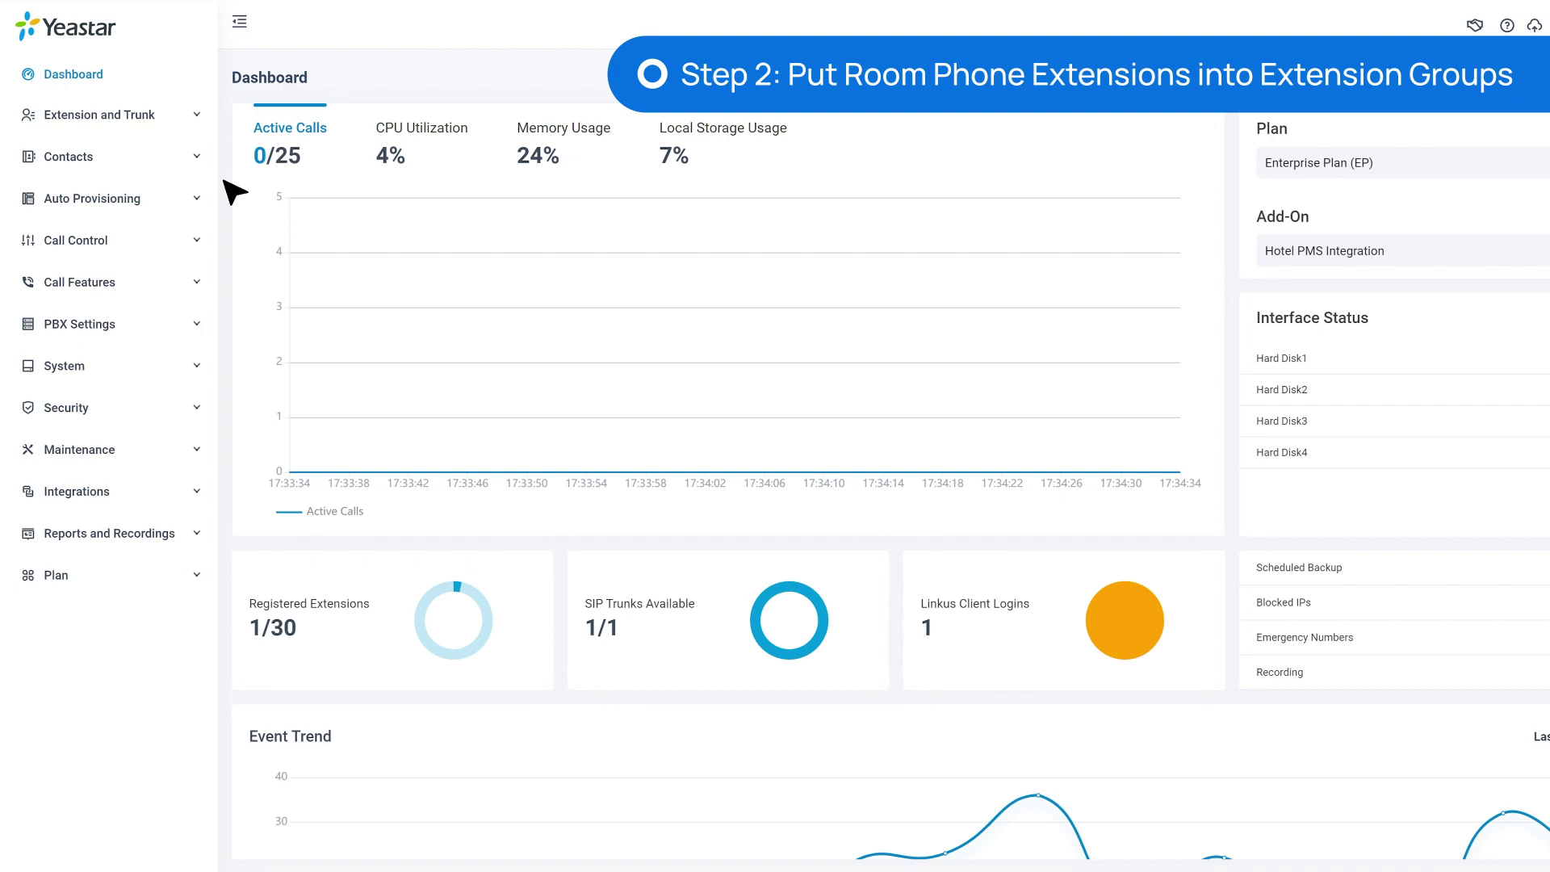
- Start a new extension group under Extension Group and name it PMS
click(172, 114)
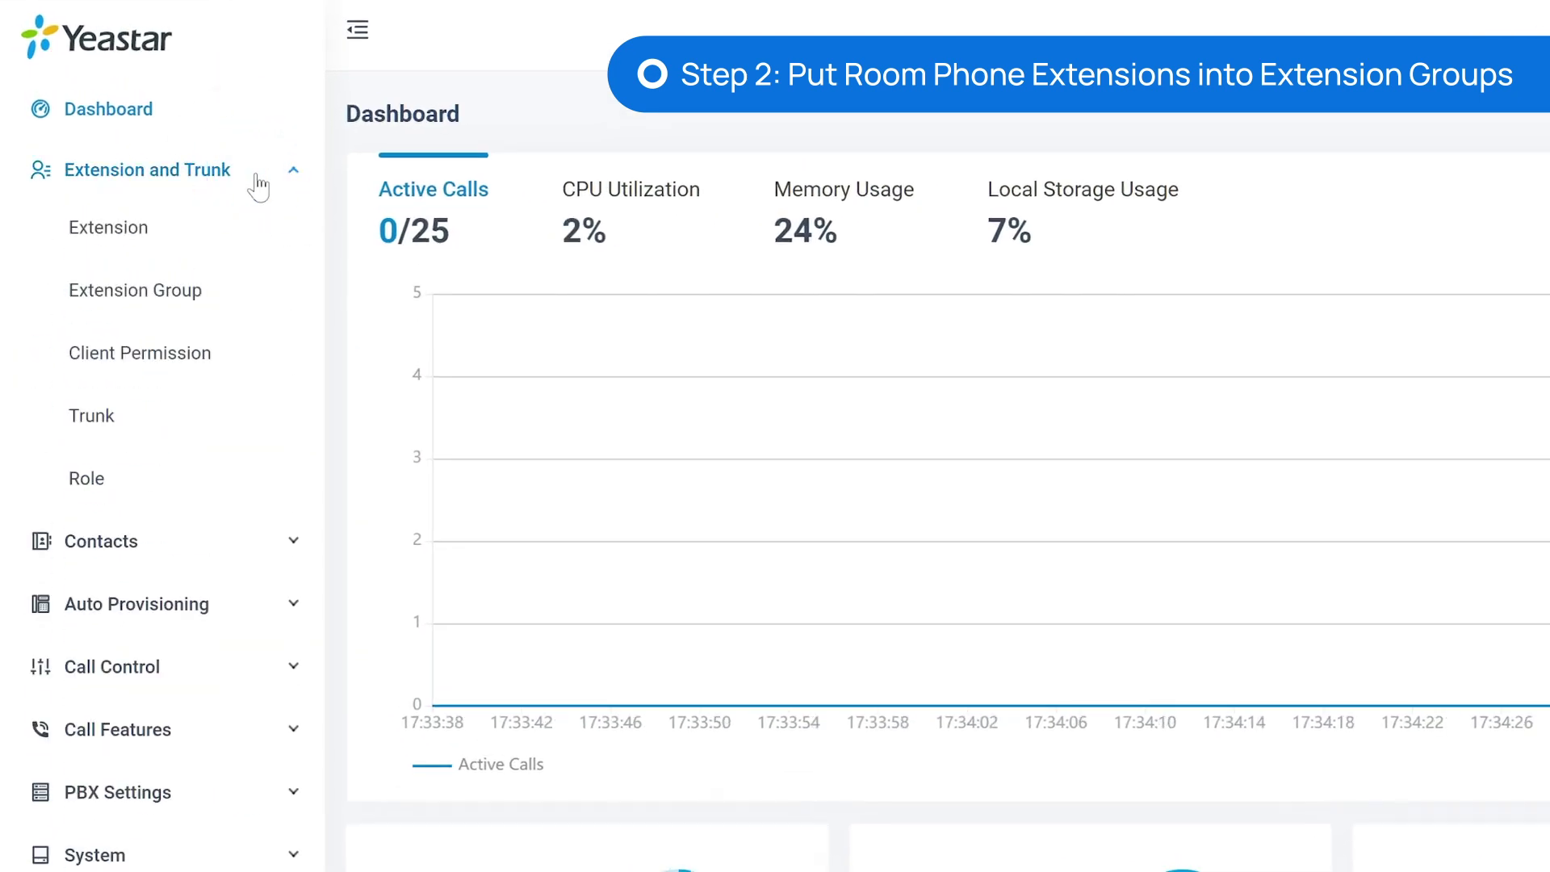
click(229, 290)
click(414, 205)
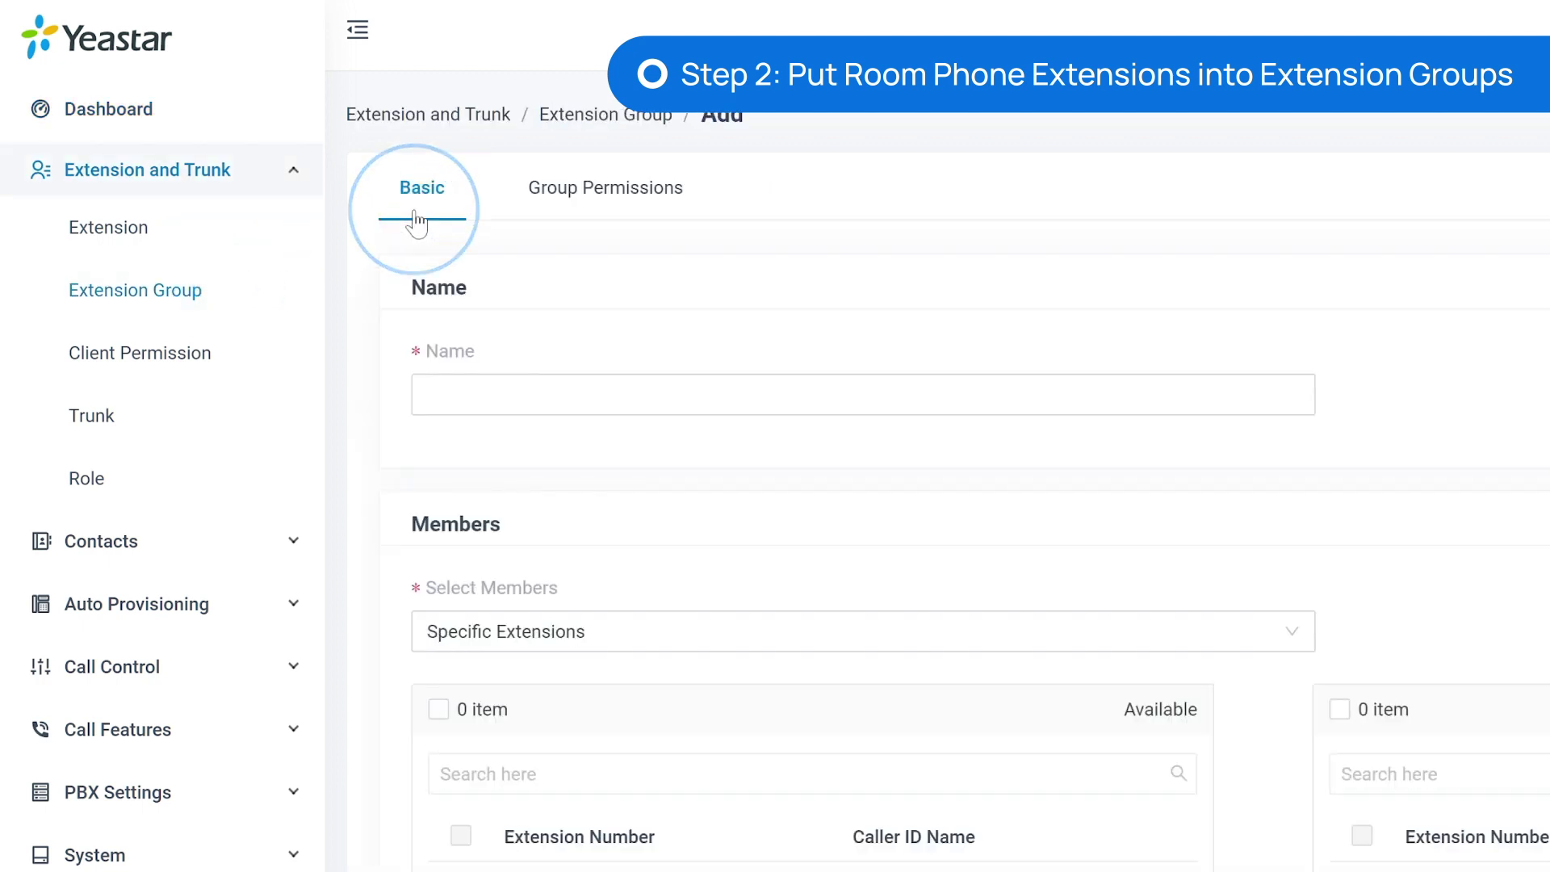
click(773, 392)
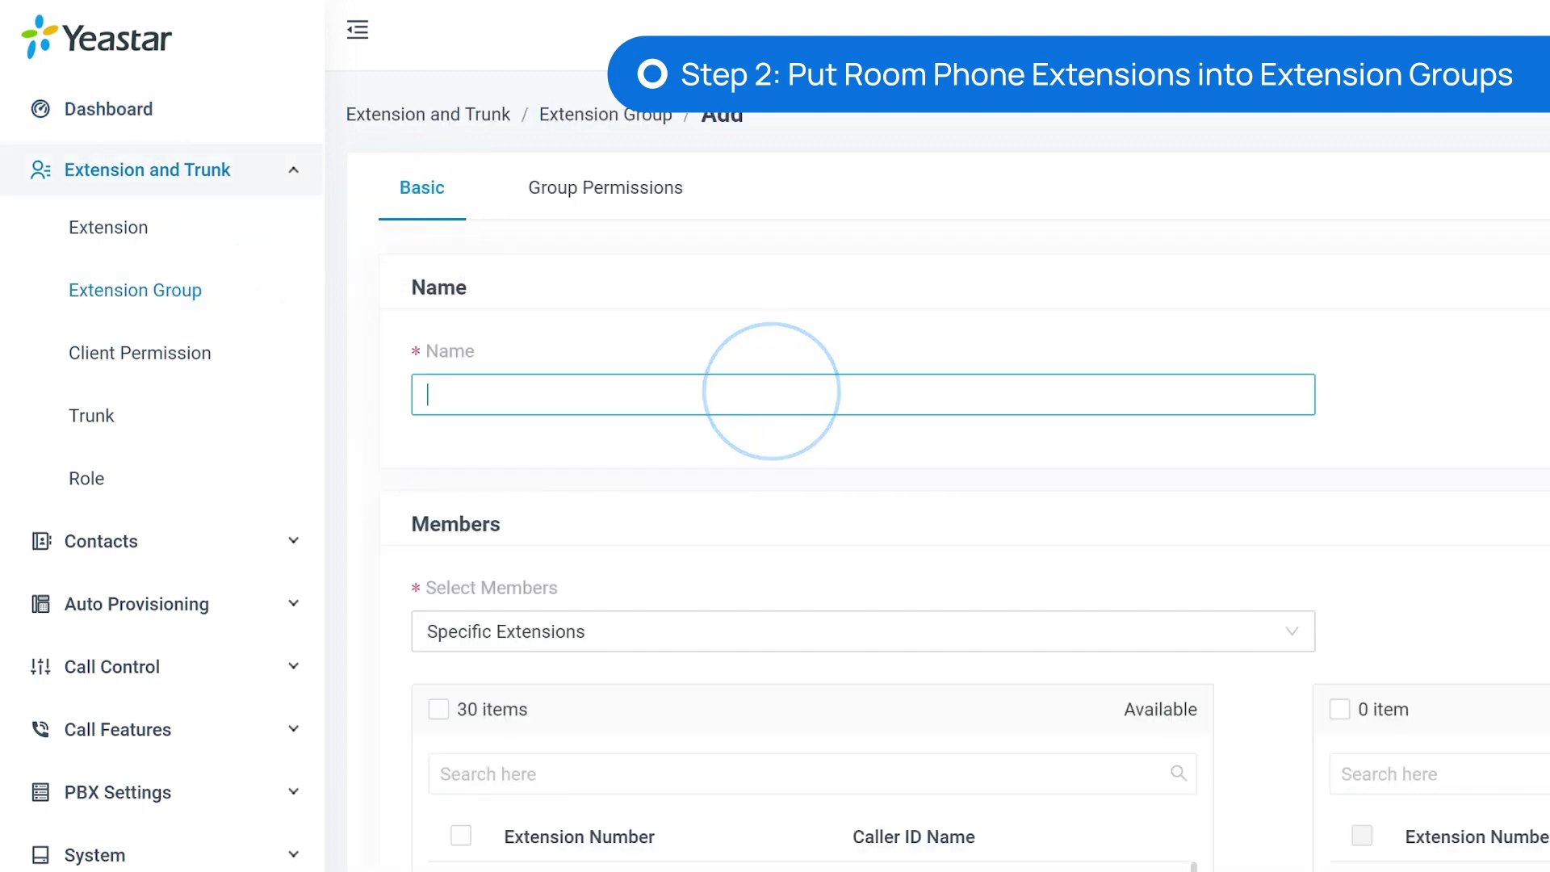
text(PMS)
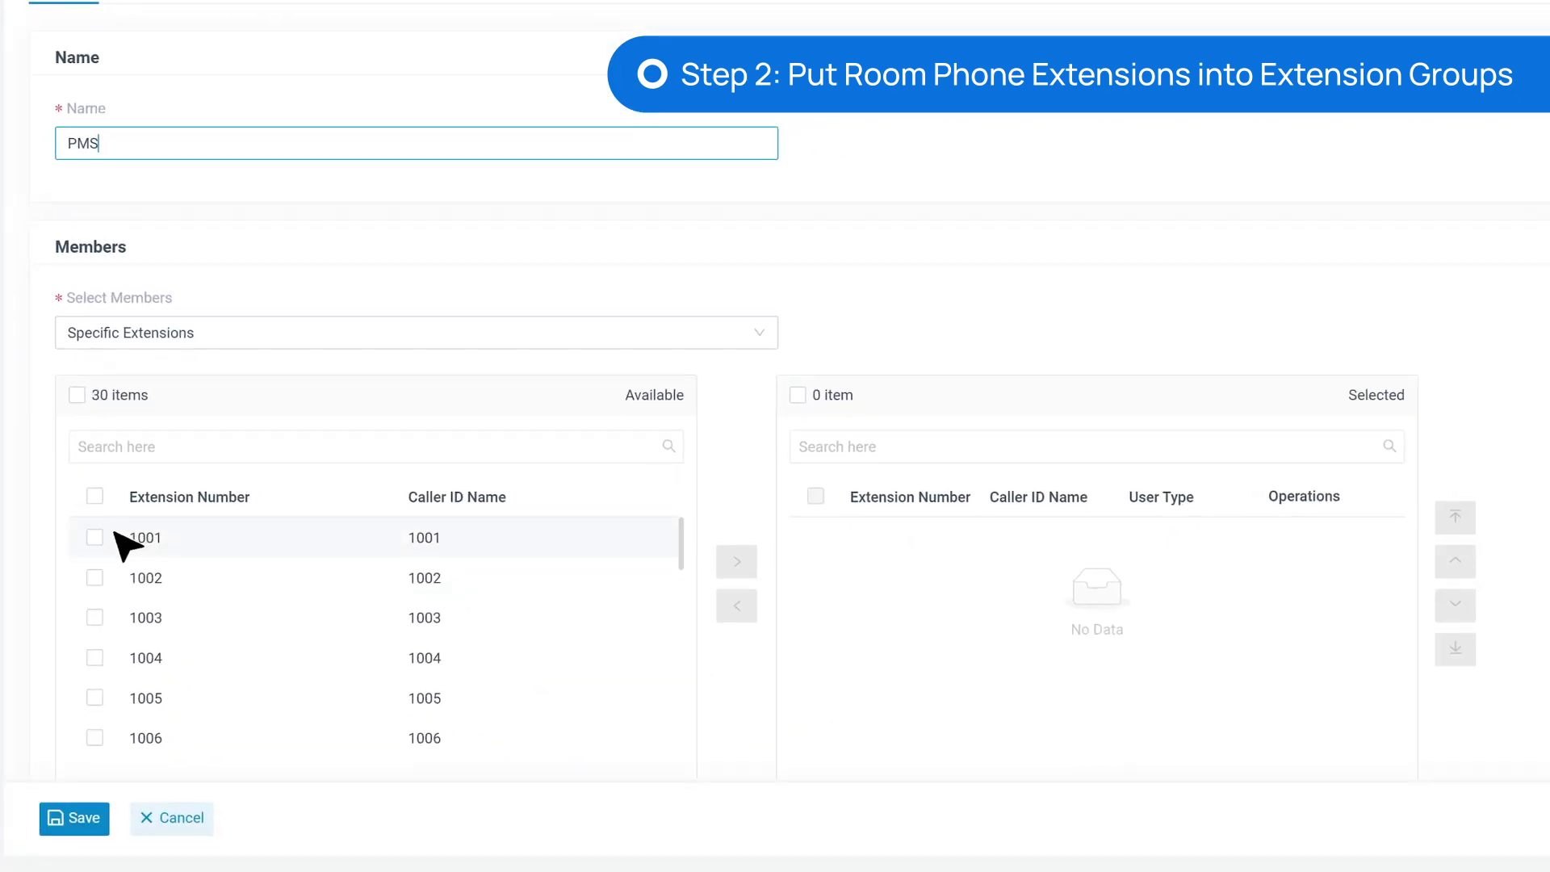
- Select extensions 1001 through 1010 and move them into the PMS group
click(94, 536)
click(95, 577)
click(95, 616)
click(94, 657)
scroll(94, 657, down, 1)
click(94, 593)
click(95, 633)
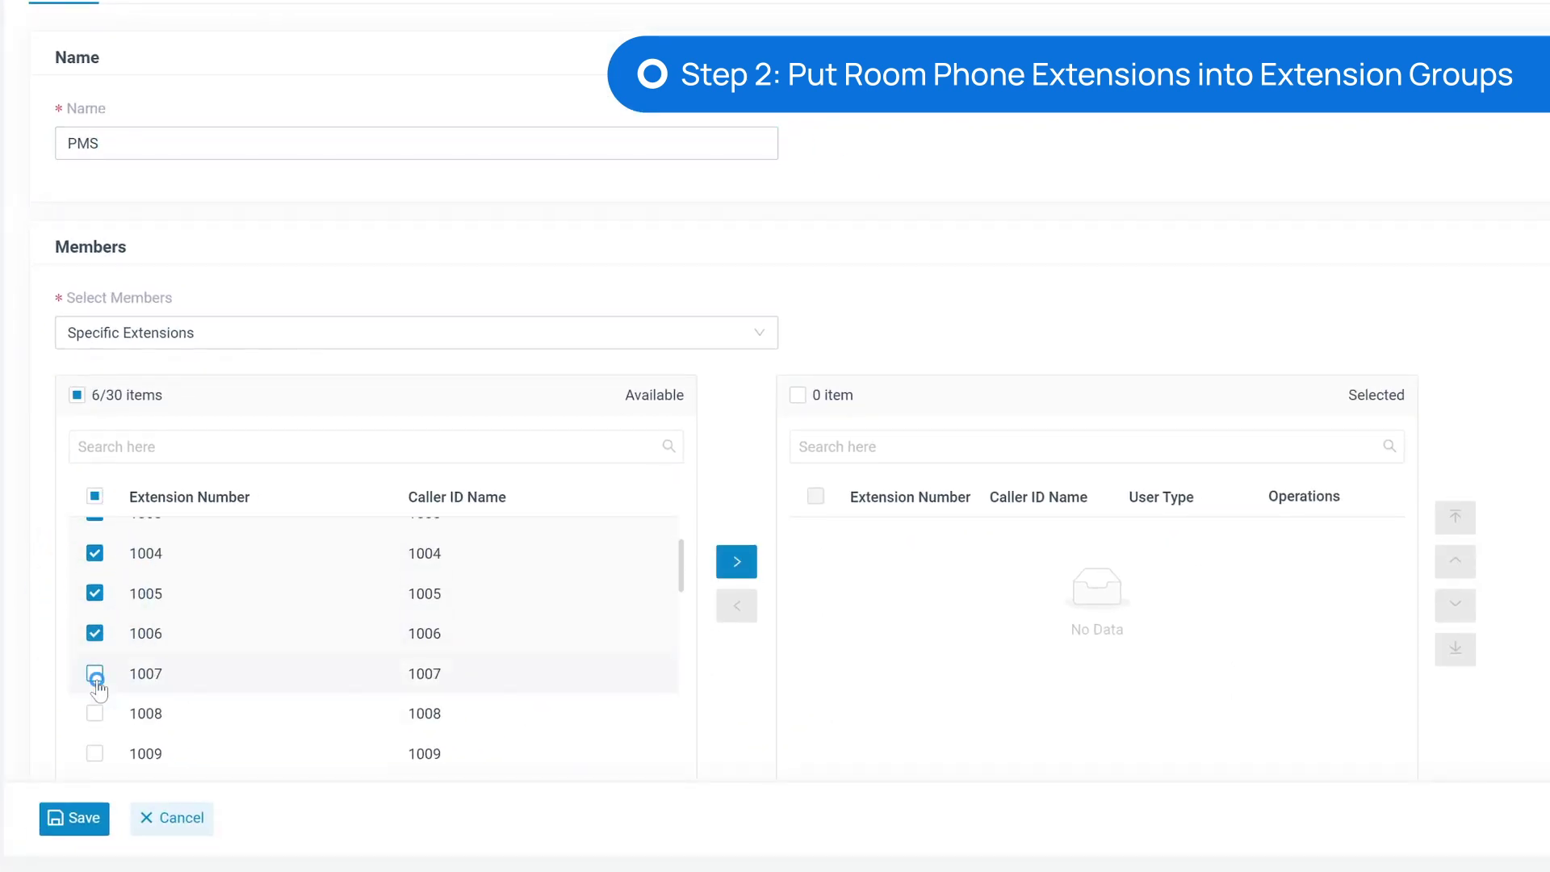
click(95, 674)
click(94, 713)
click(95, 753)
scroll(94, 753, down, 1)
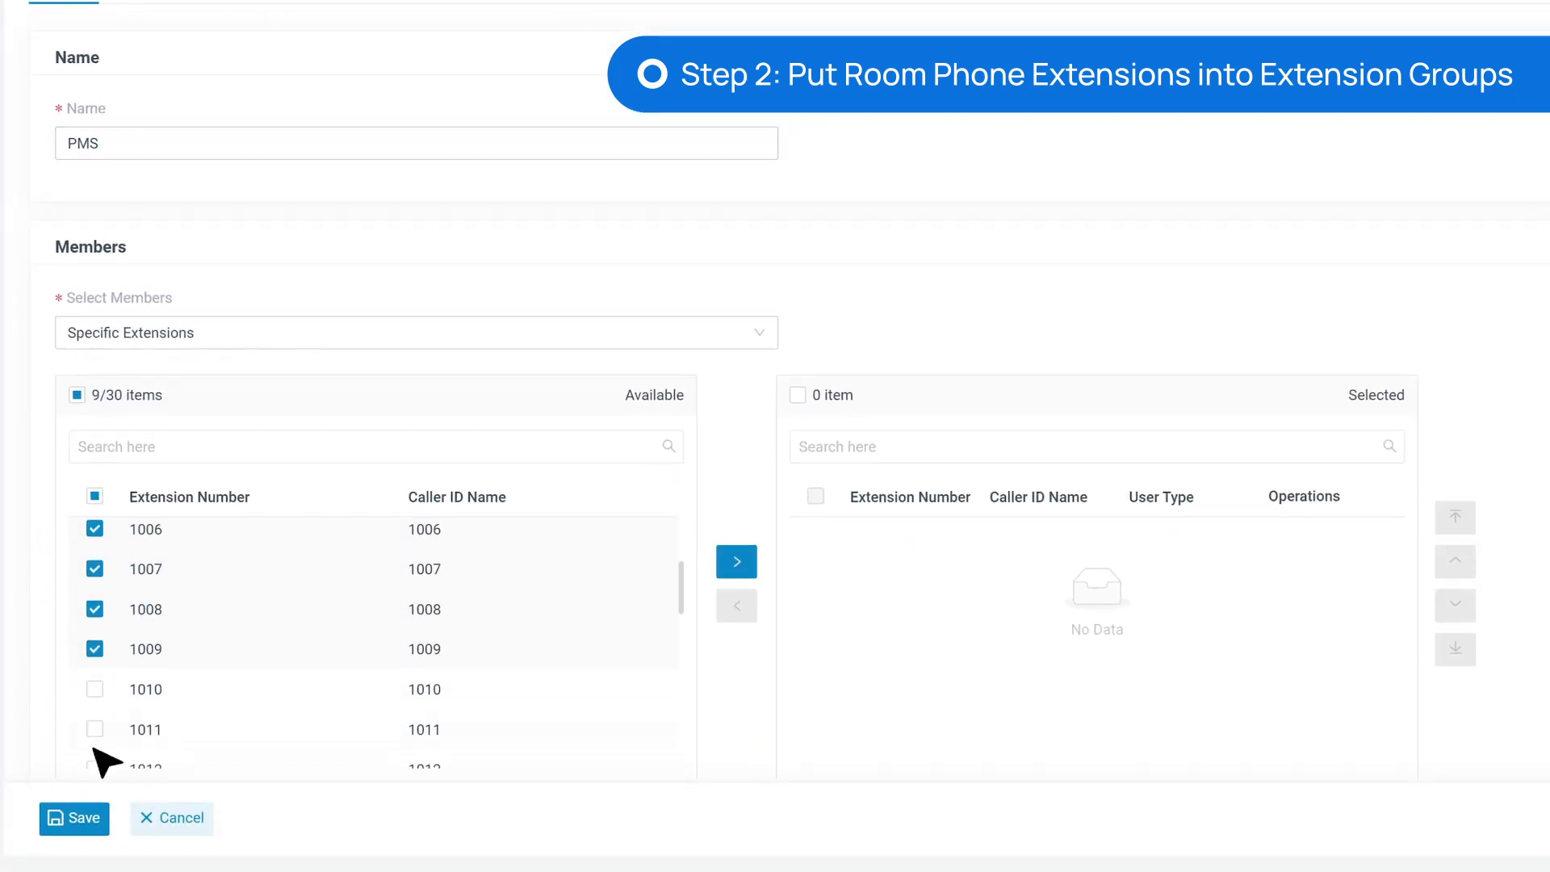
click(94, 689)
click(726, 561)
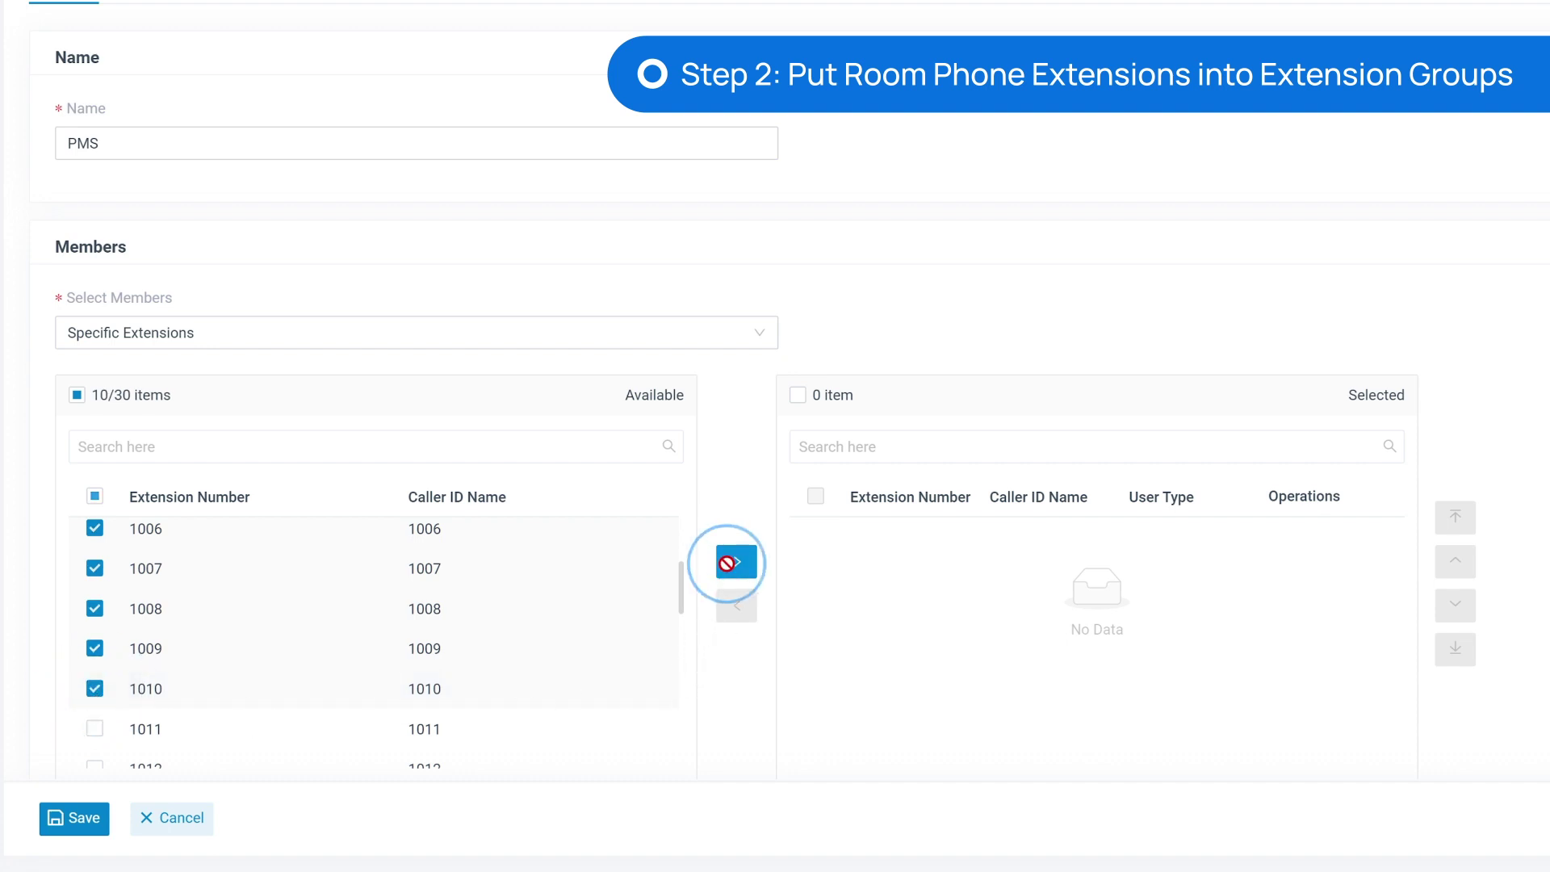
- Save the PMS extension group and apply the configuration changes
scroll(726, 564, down, 1)
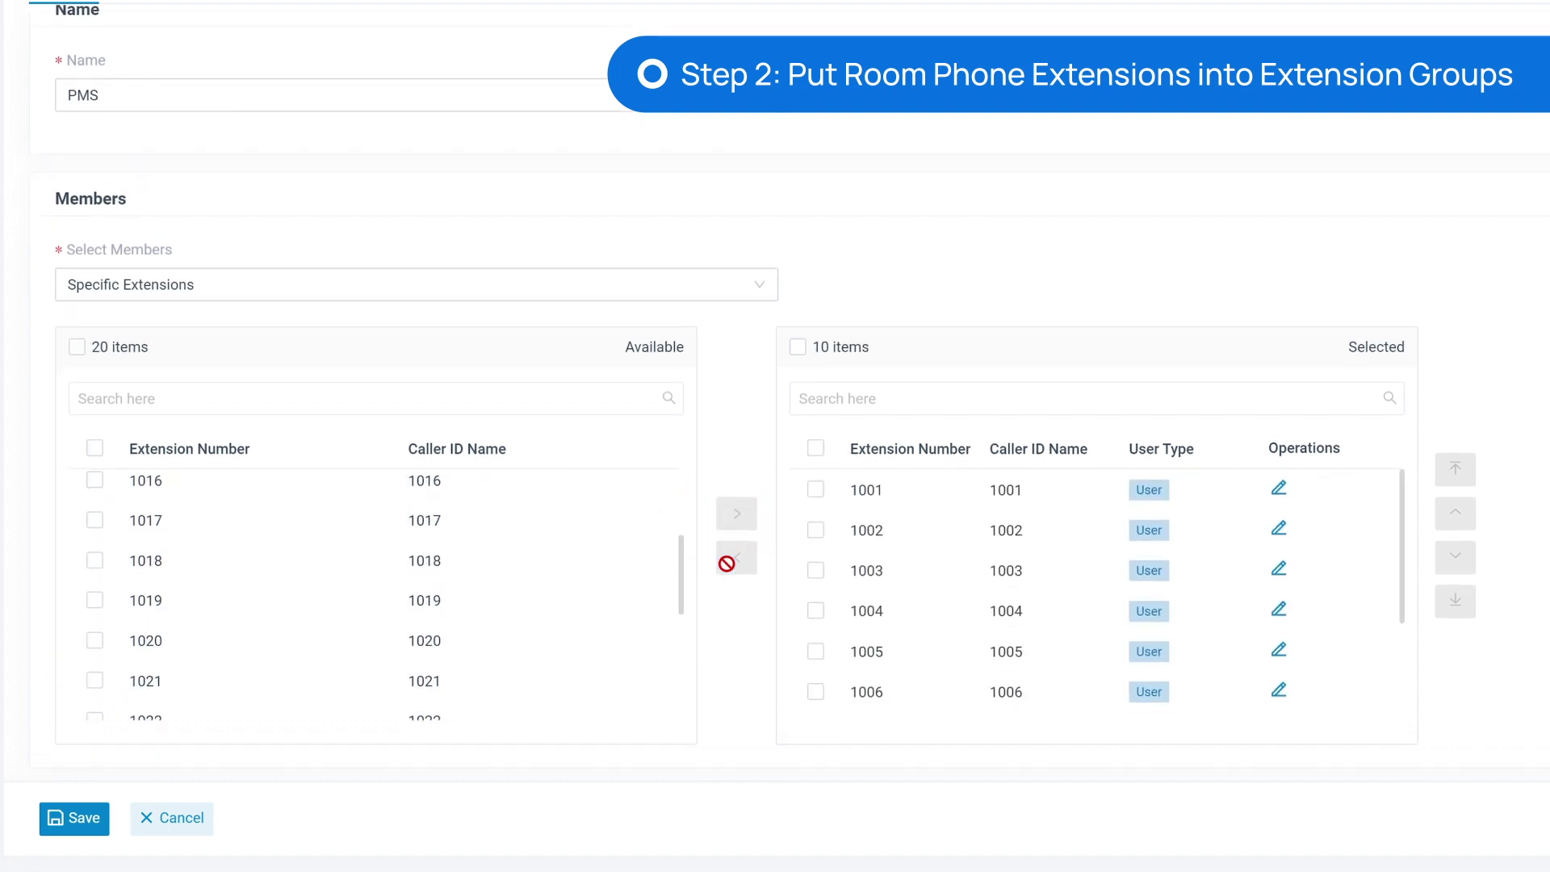
click(73, 818)
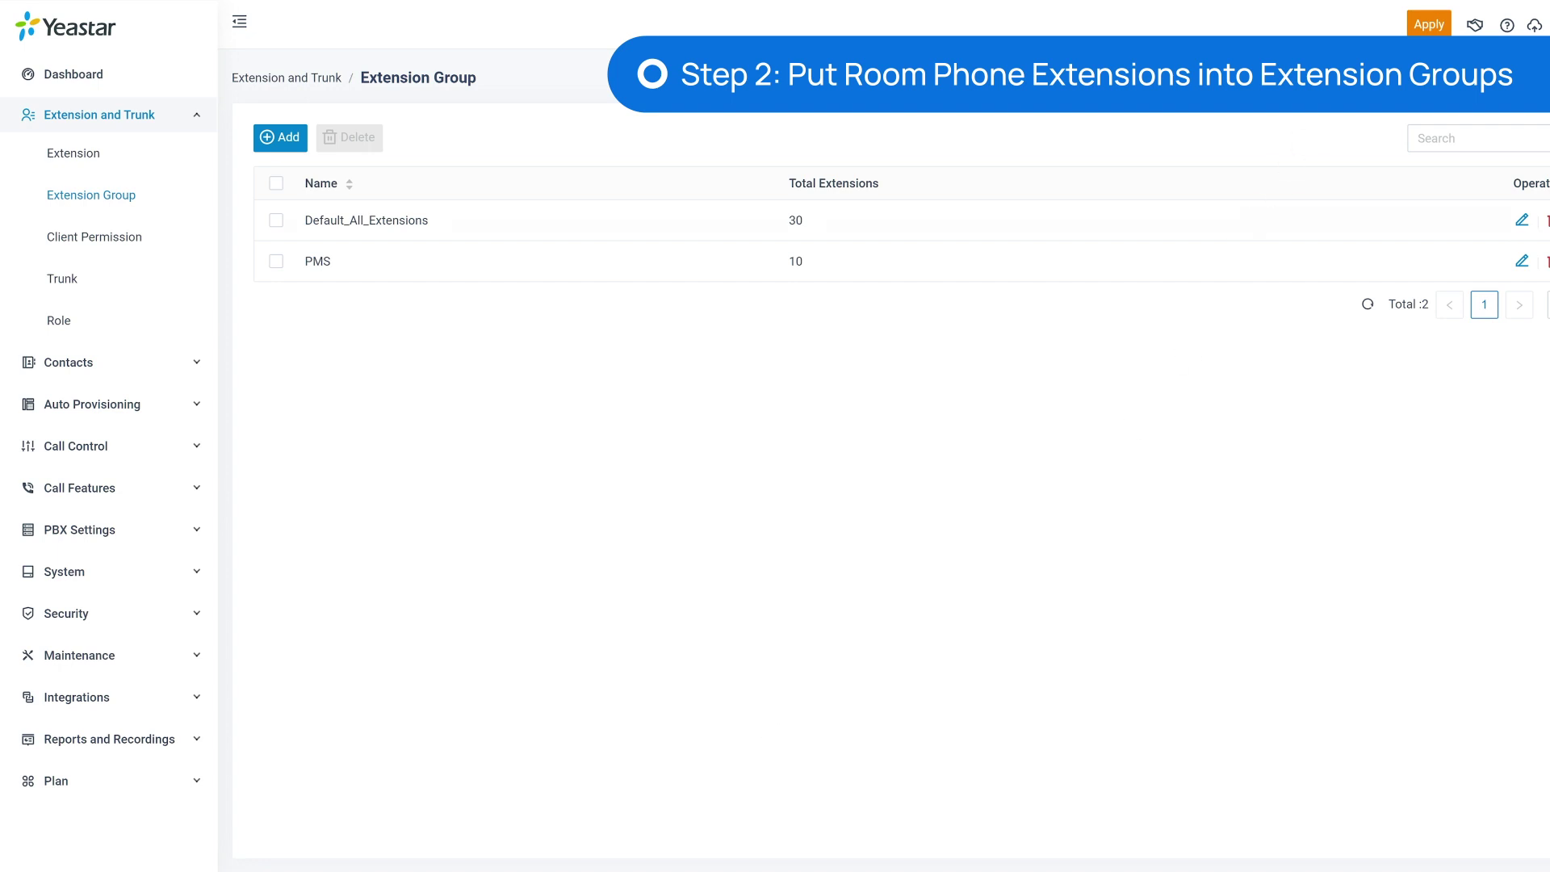
click(1427, 25)
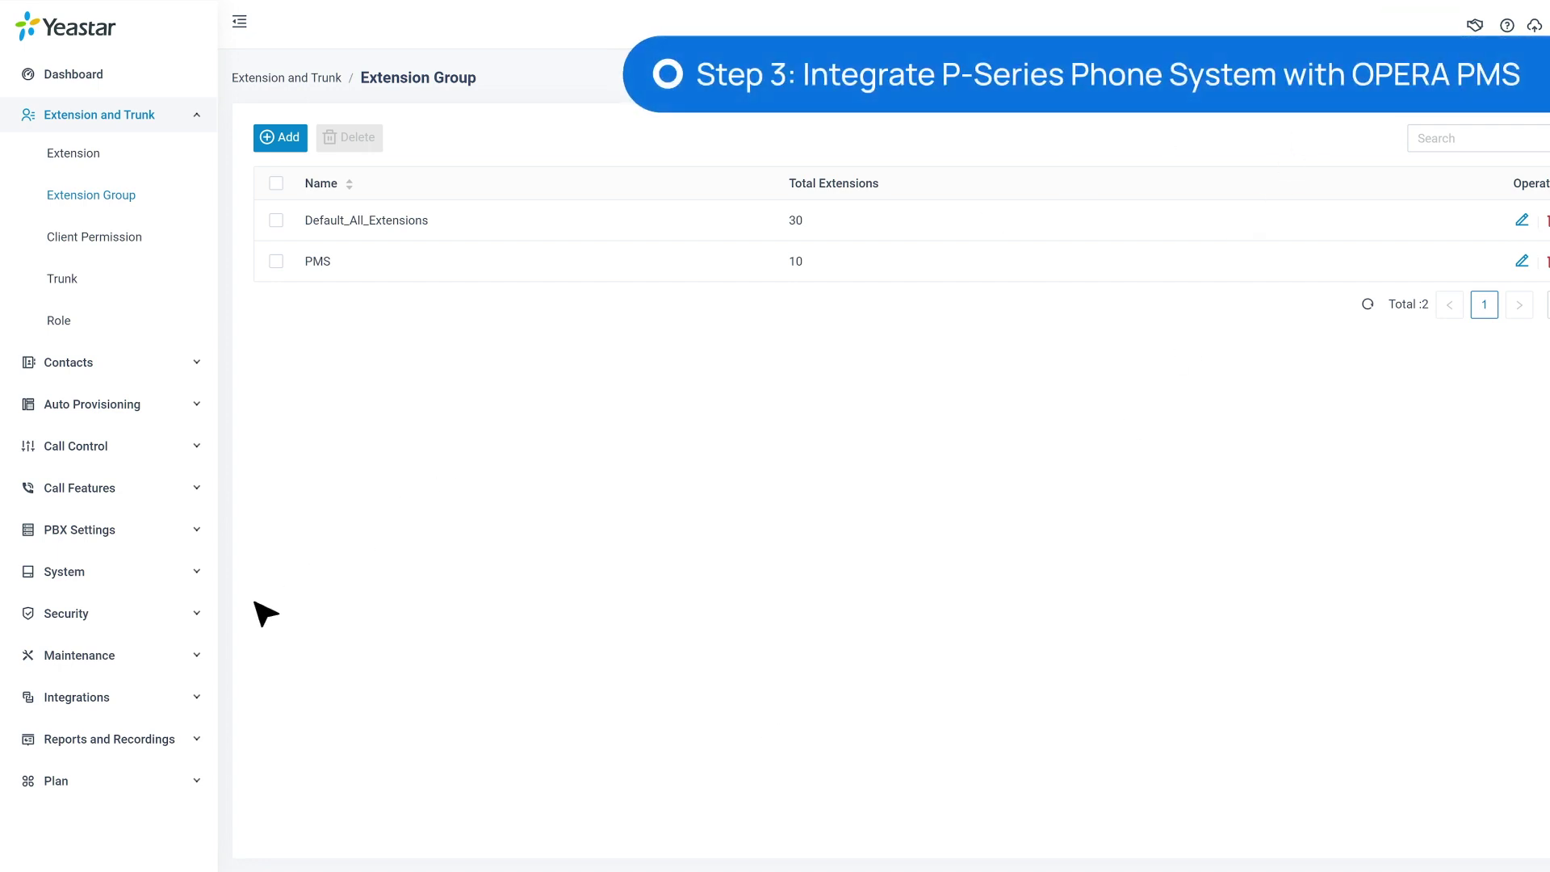
- Turn on PMS integration with Oracle Hospitality OPERA
click(166, 699)
click(169, 671)
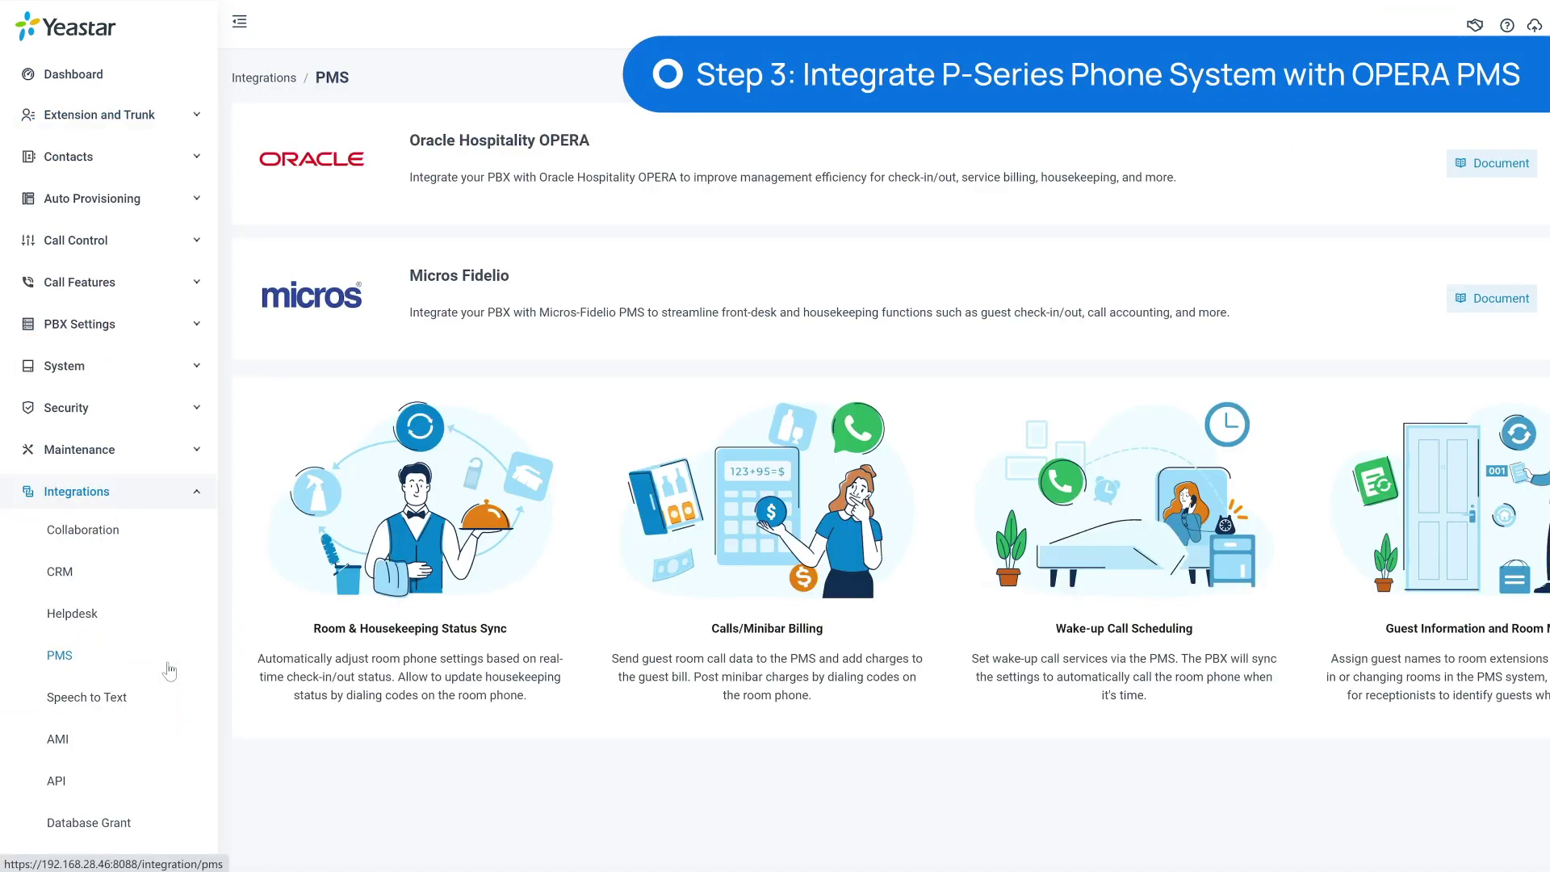
click(1549, 175)
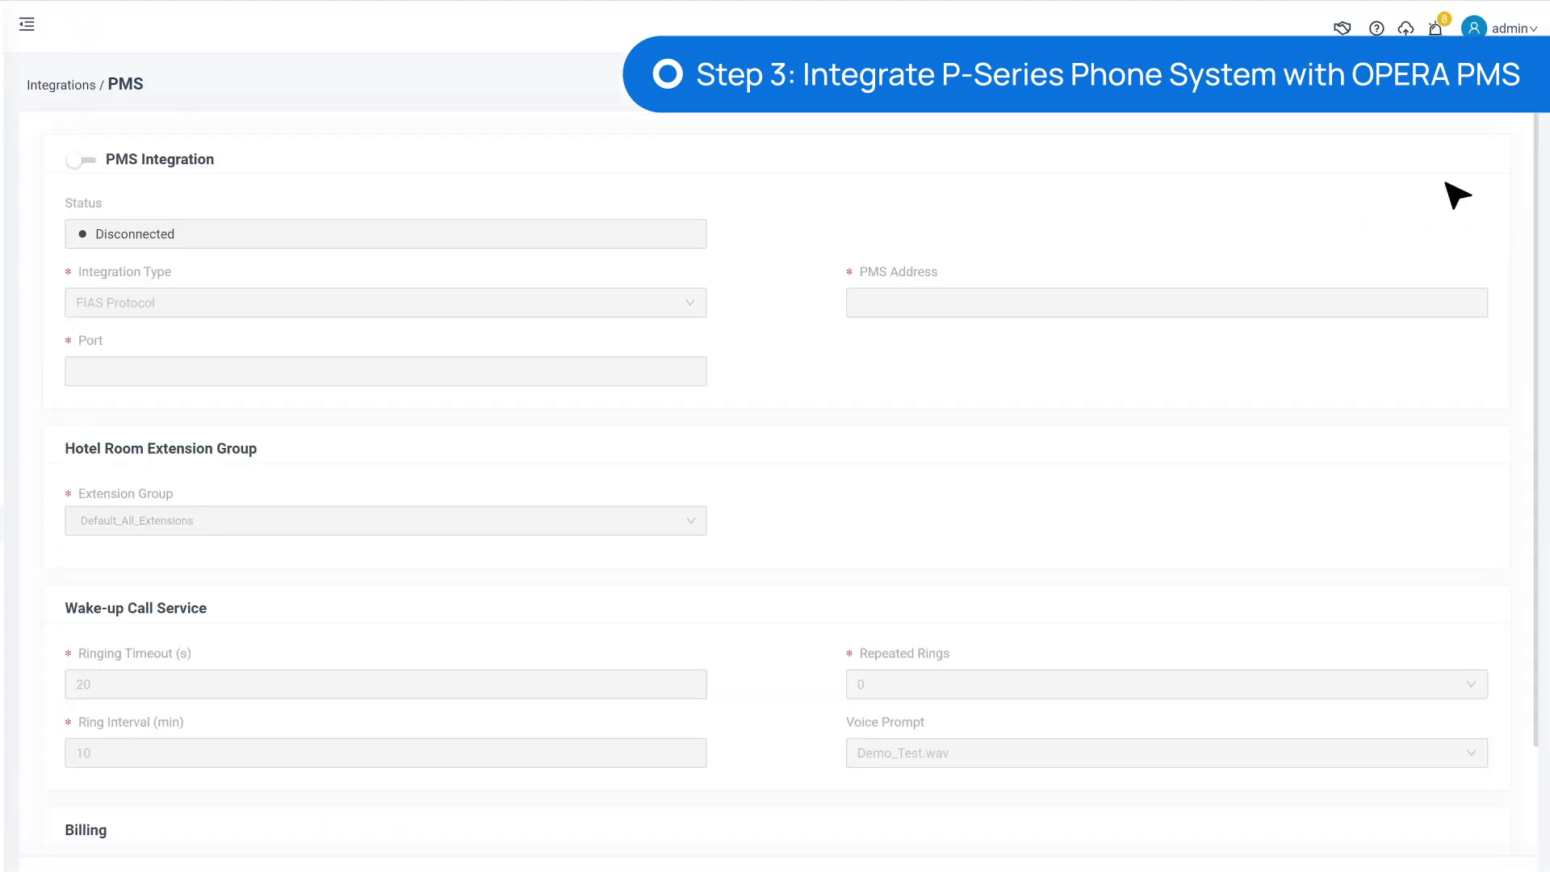
click(89, 161)
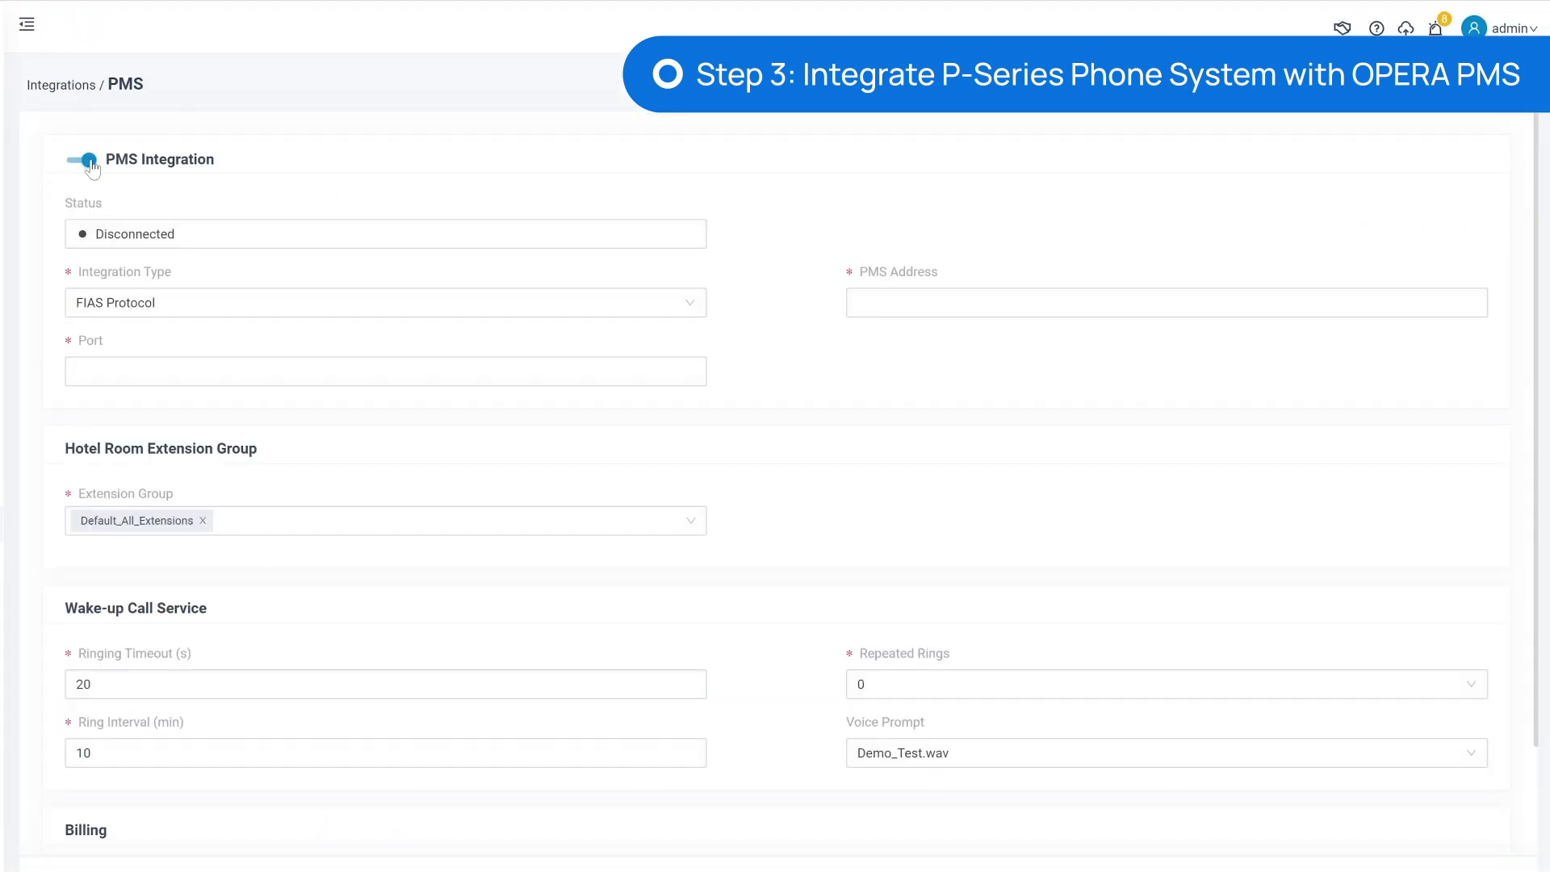
- Set the PMS address to 192.168.29.178 and the port to 5001
click(1130, 302)
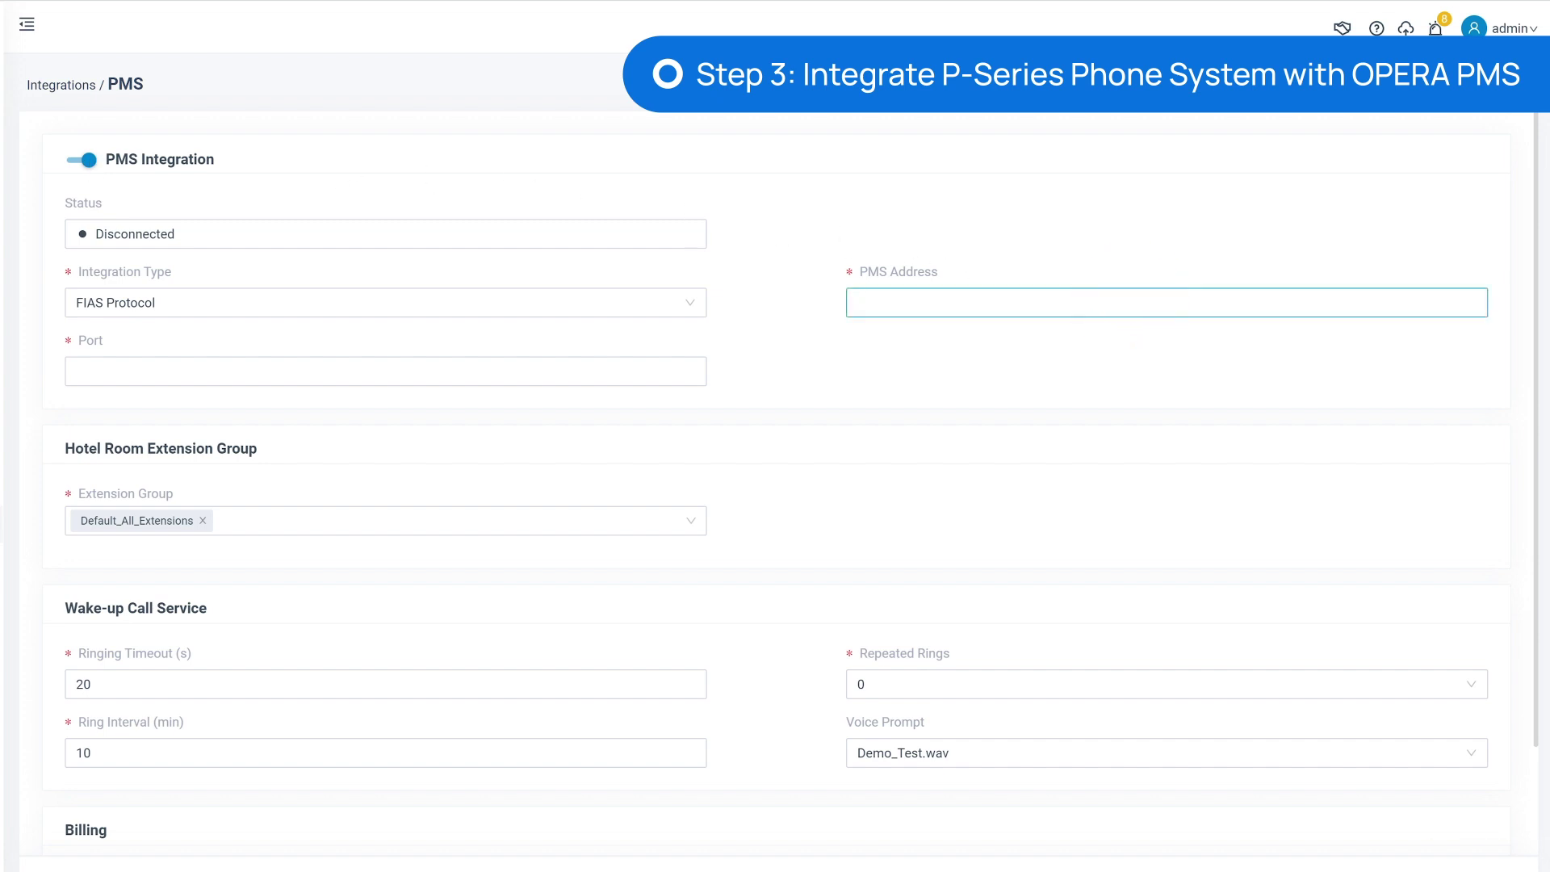
text(192.168.29.178)
click(674, 373)
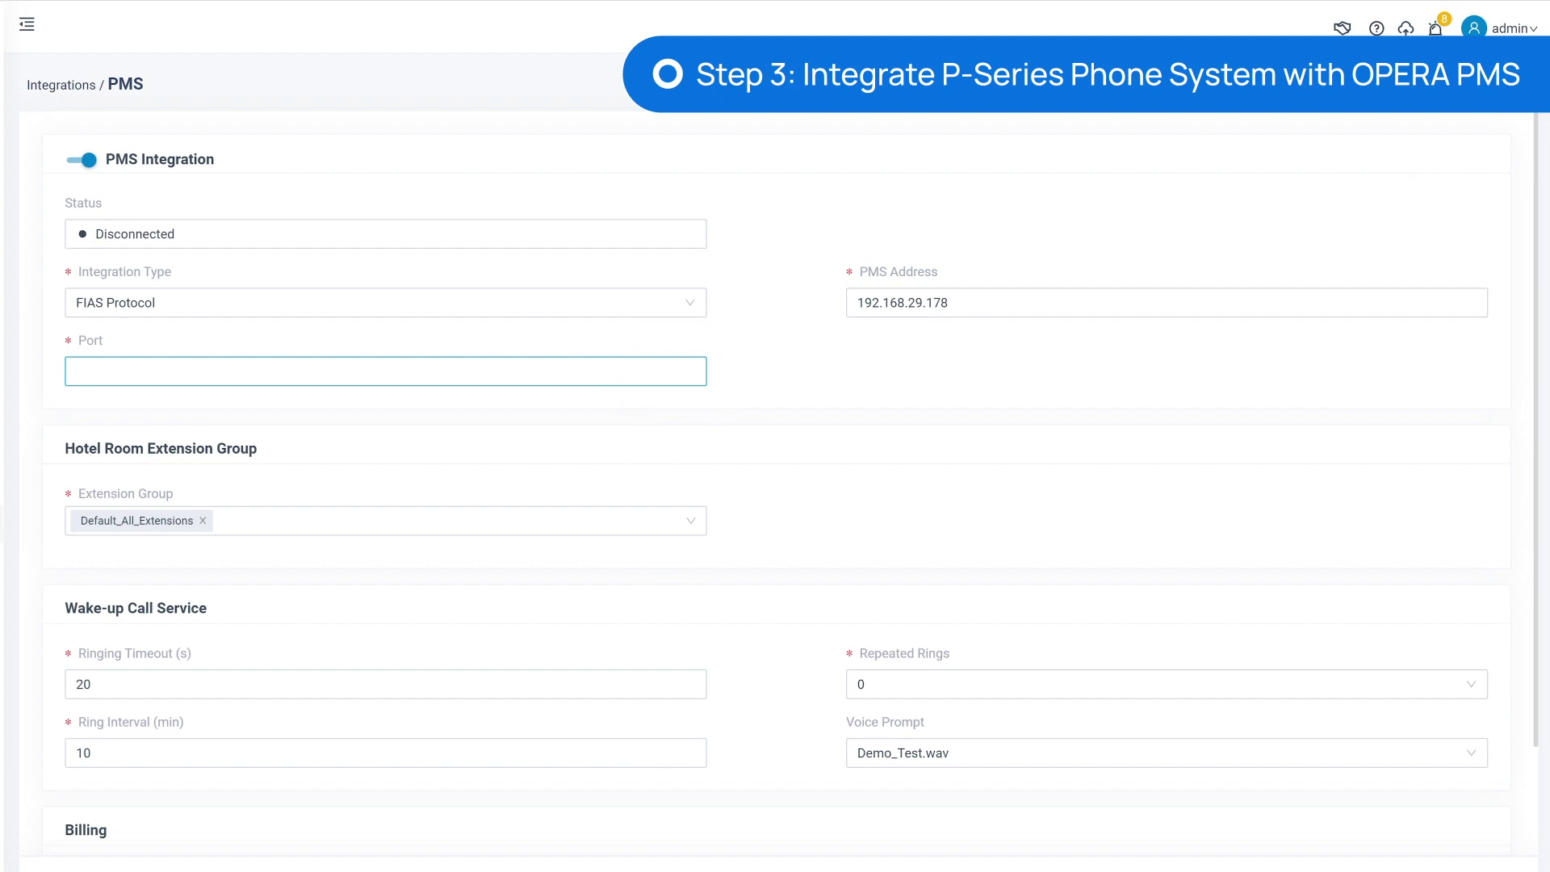
text(5001)
- Select PMS as the sole hotel room extension group, replacing Default_All_Extensions
click(685, 516)
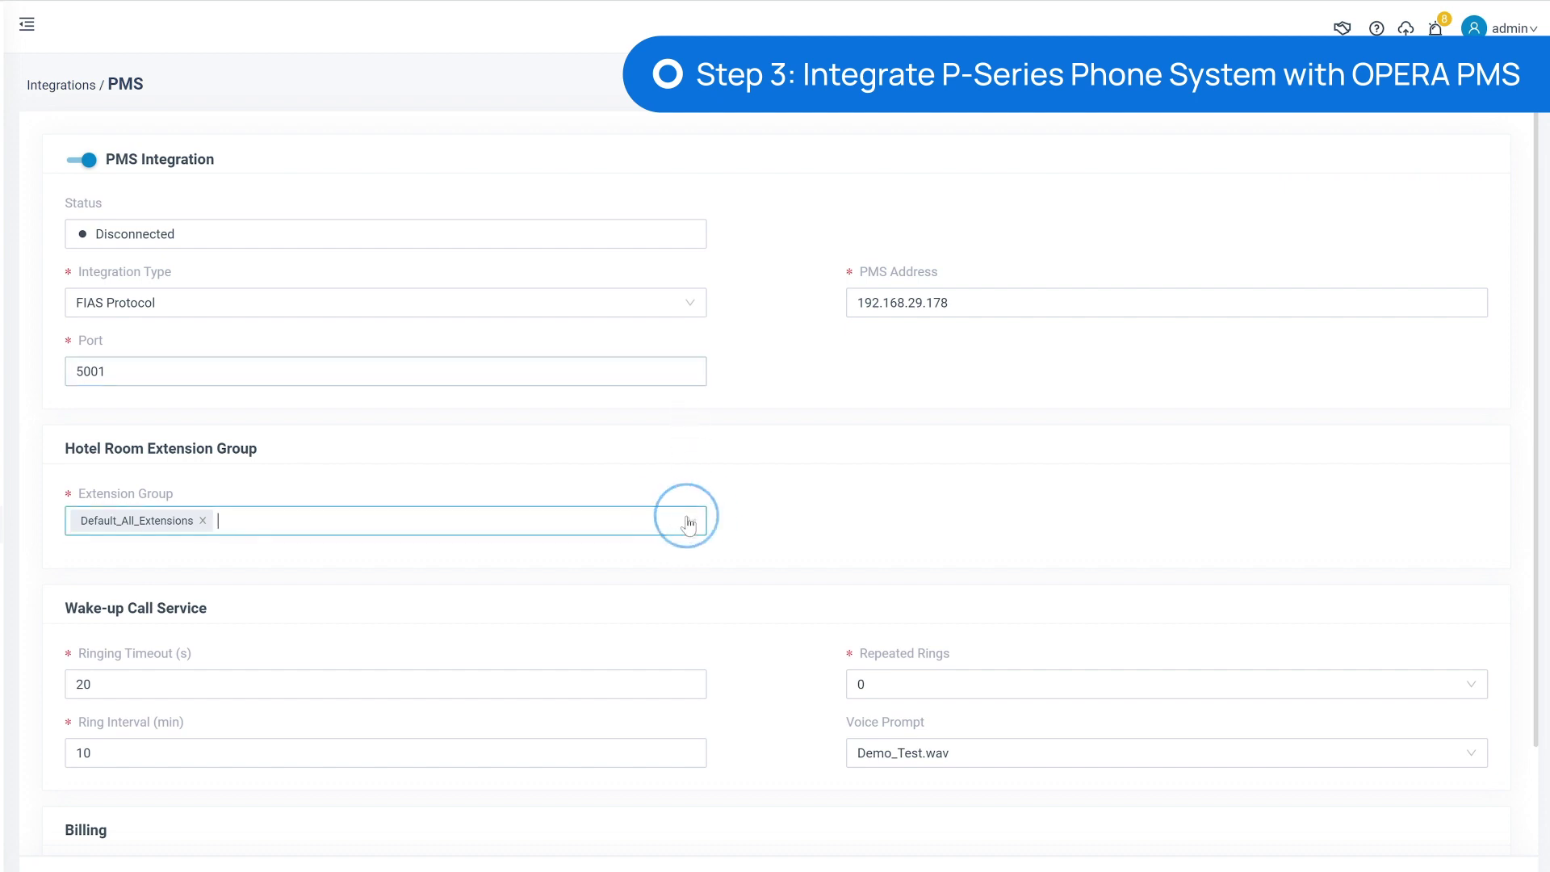
click(675, 587)
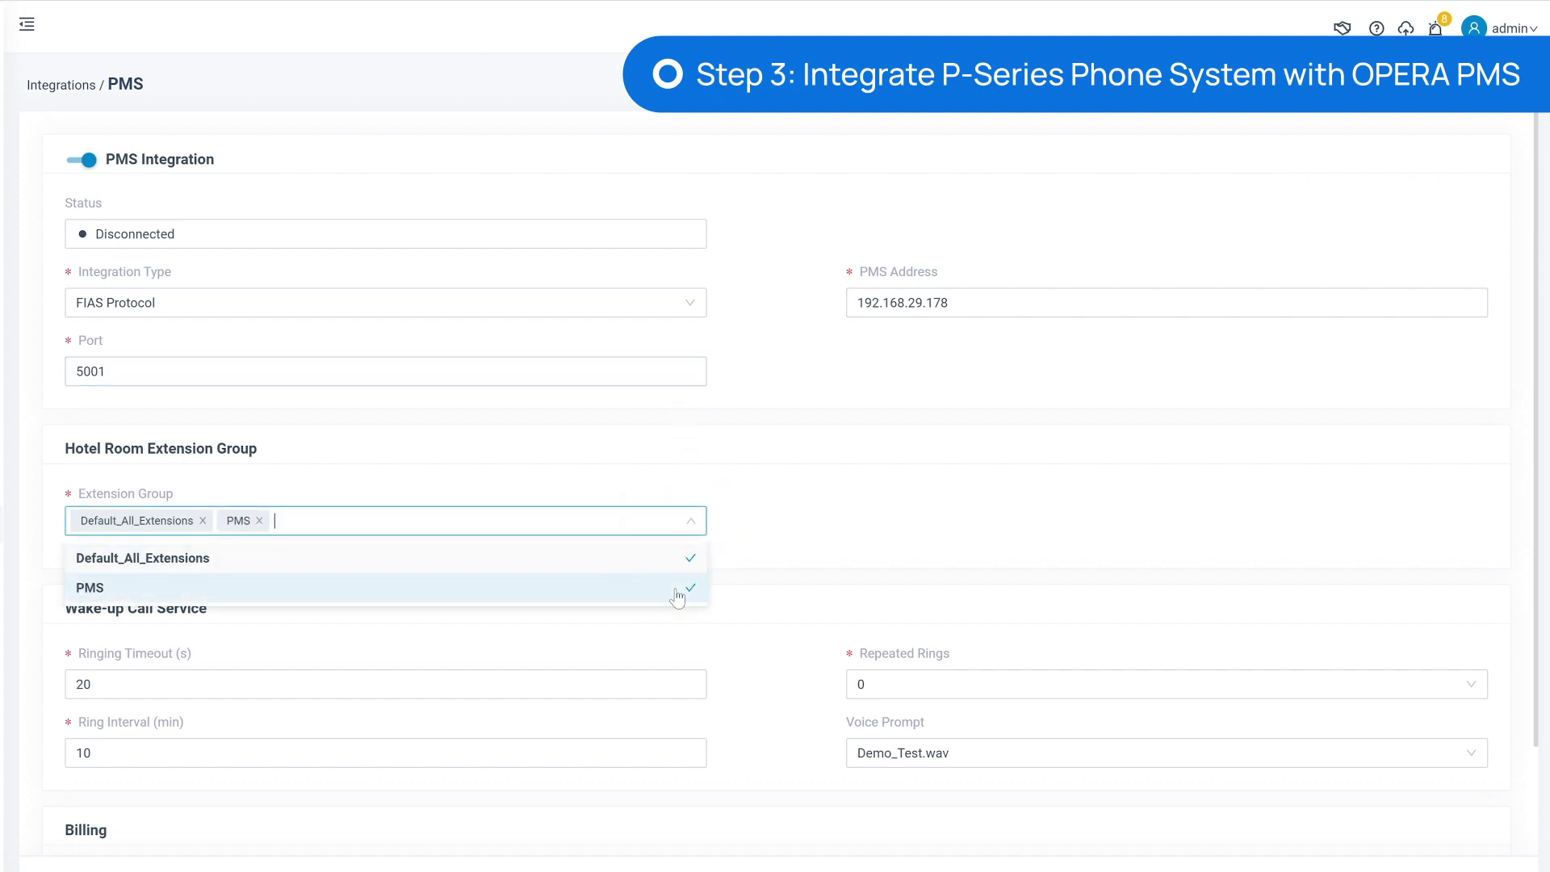
click(721, 586)
scroll(725, 586, down, 1)
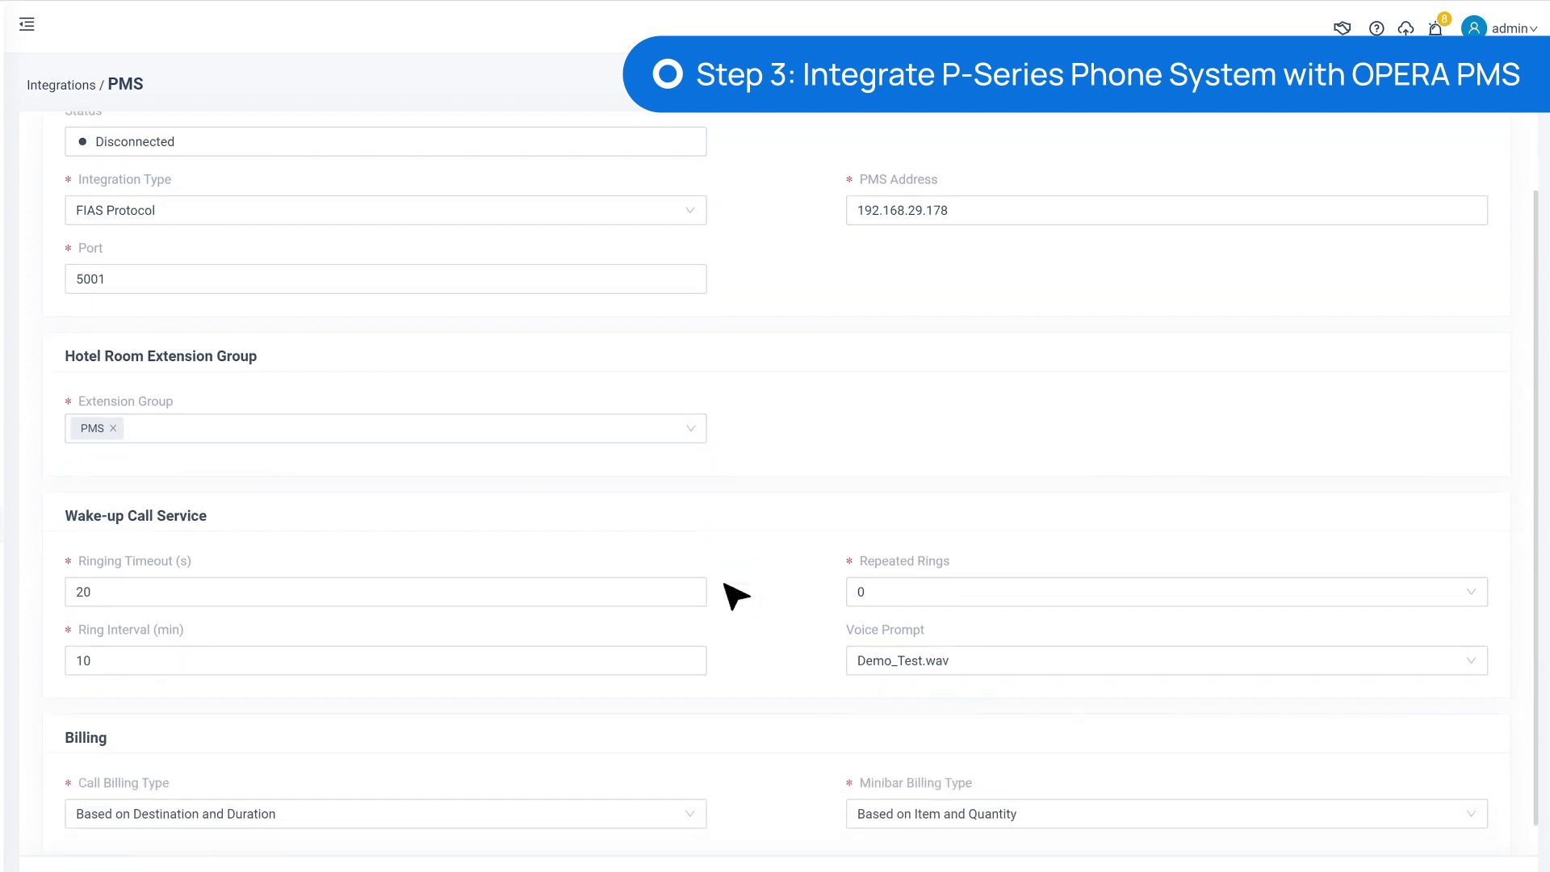
scroll(735, 596, down, 1)
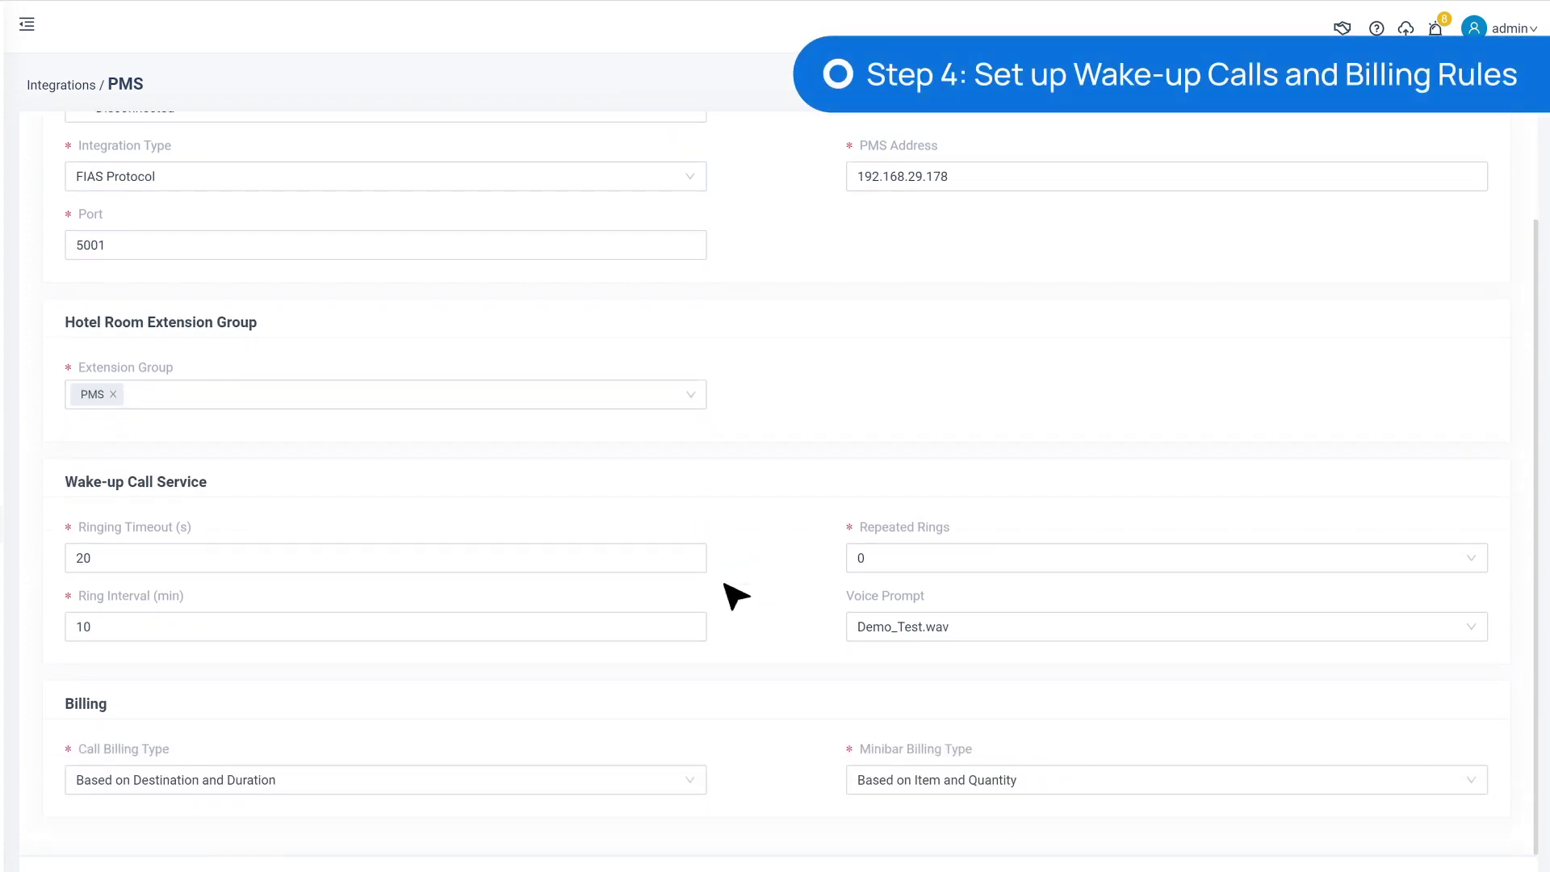
- Choose Morning_Call_Test.wav as the wake-up prompt and review the call billing type options
click(668, 557)
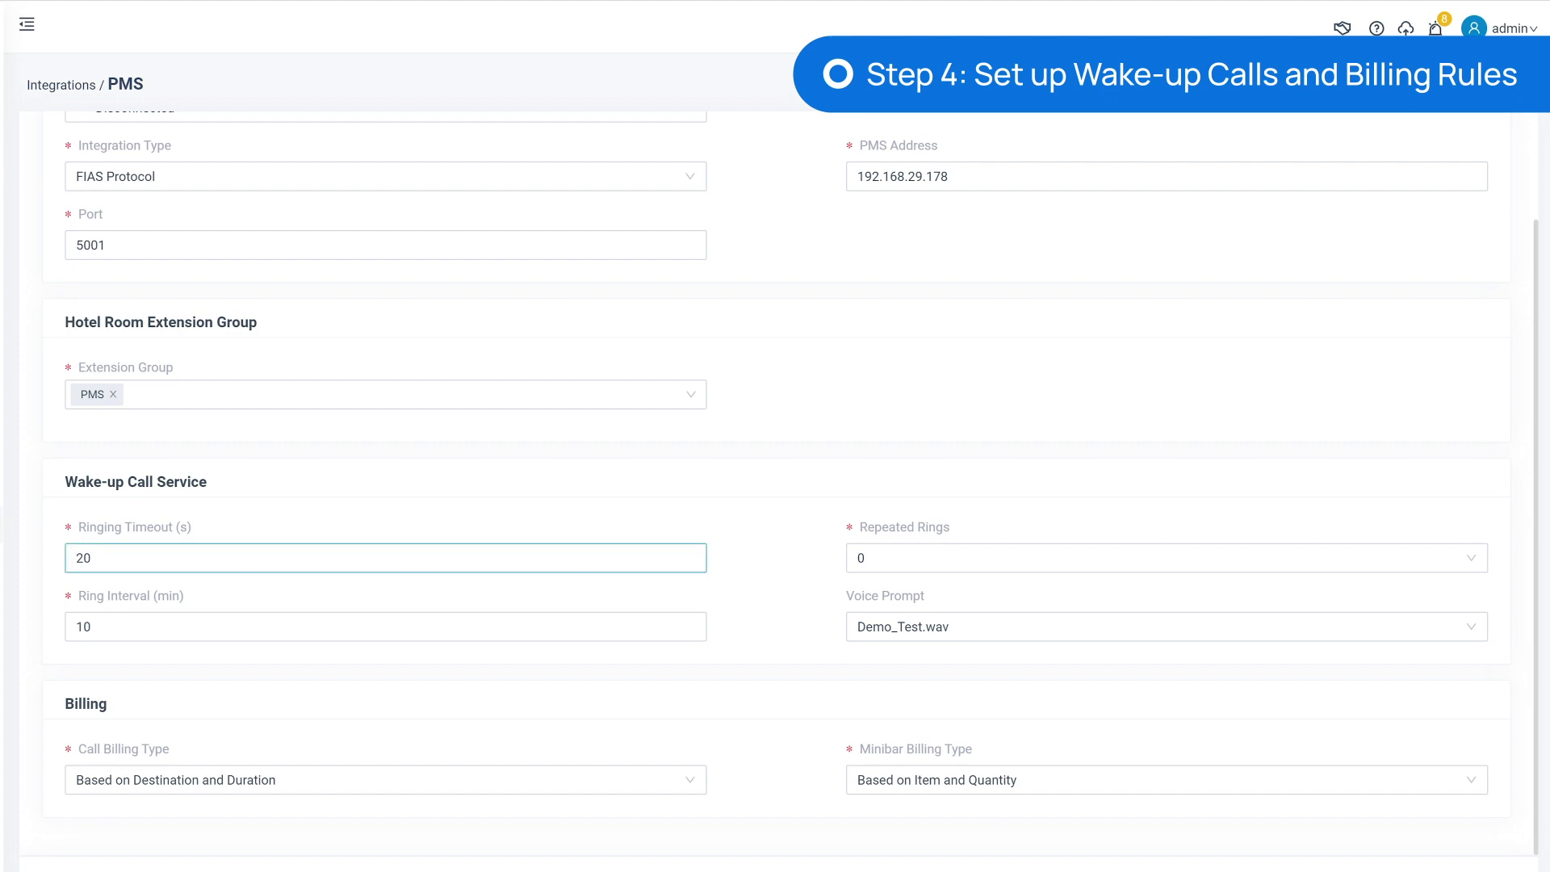
click(683, 624)
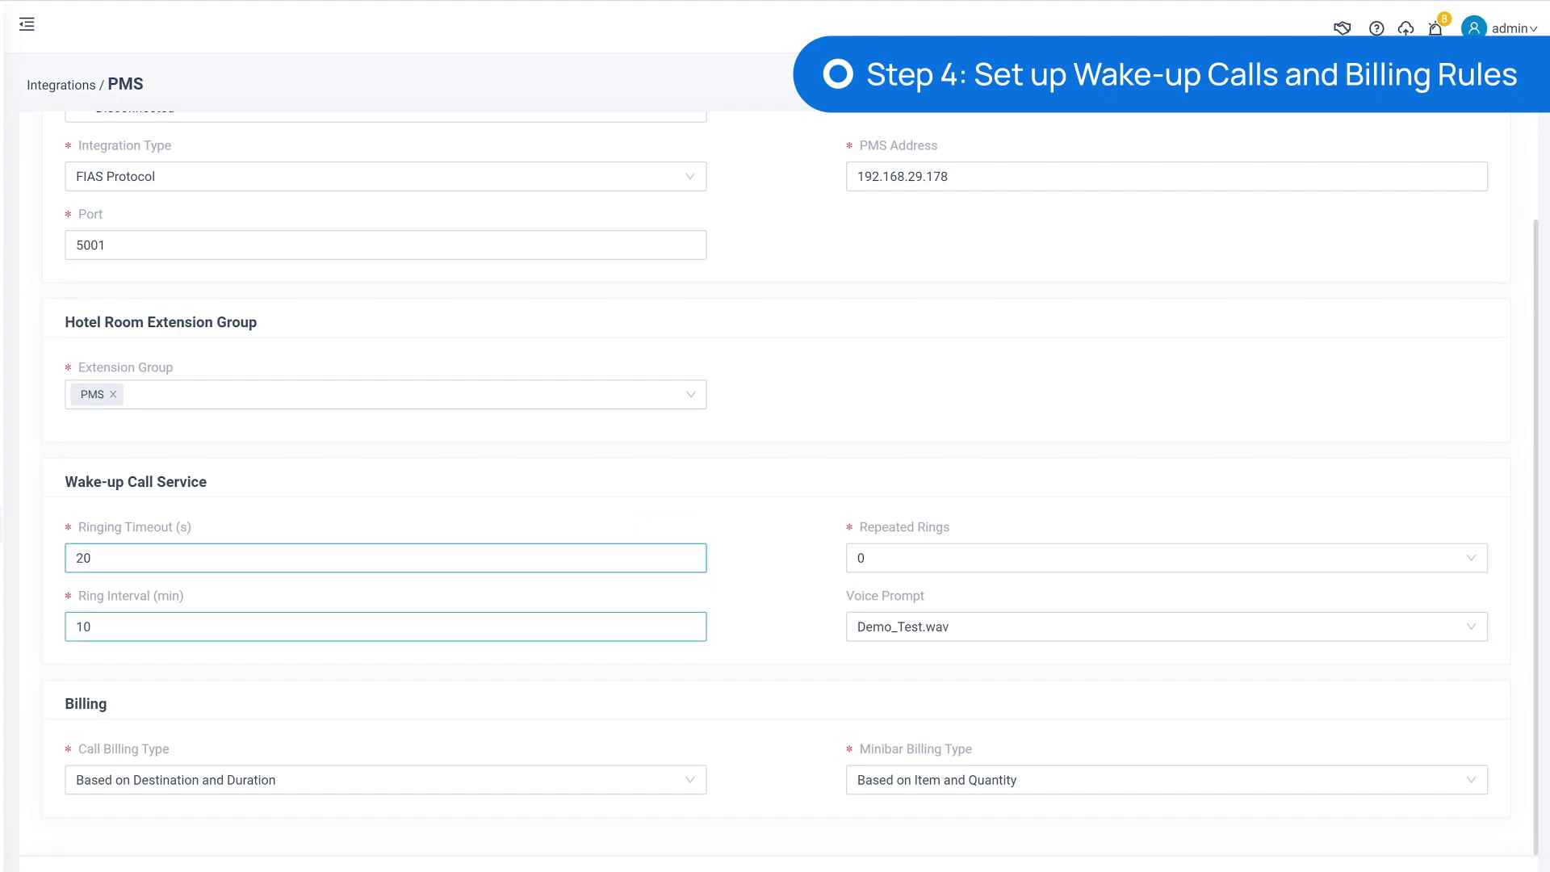
click(1019, 628)
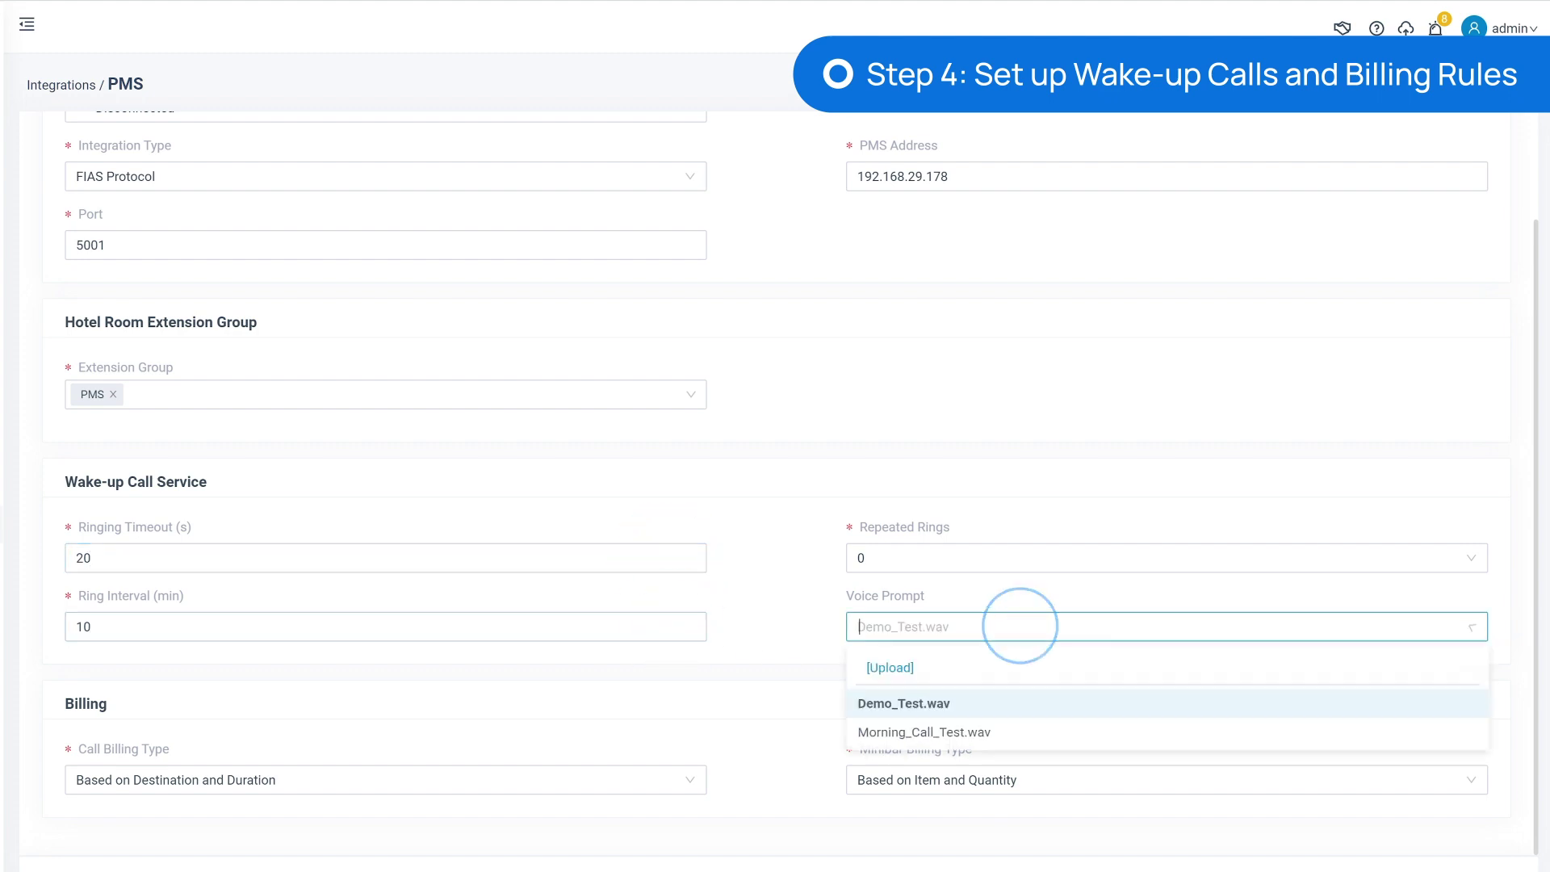
click(1031, 735)
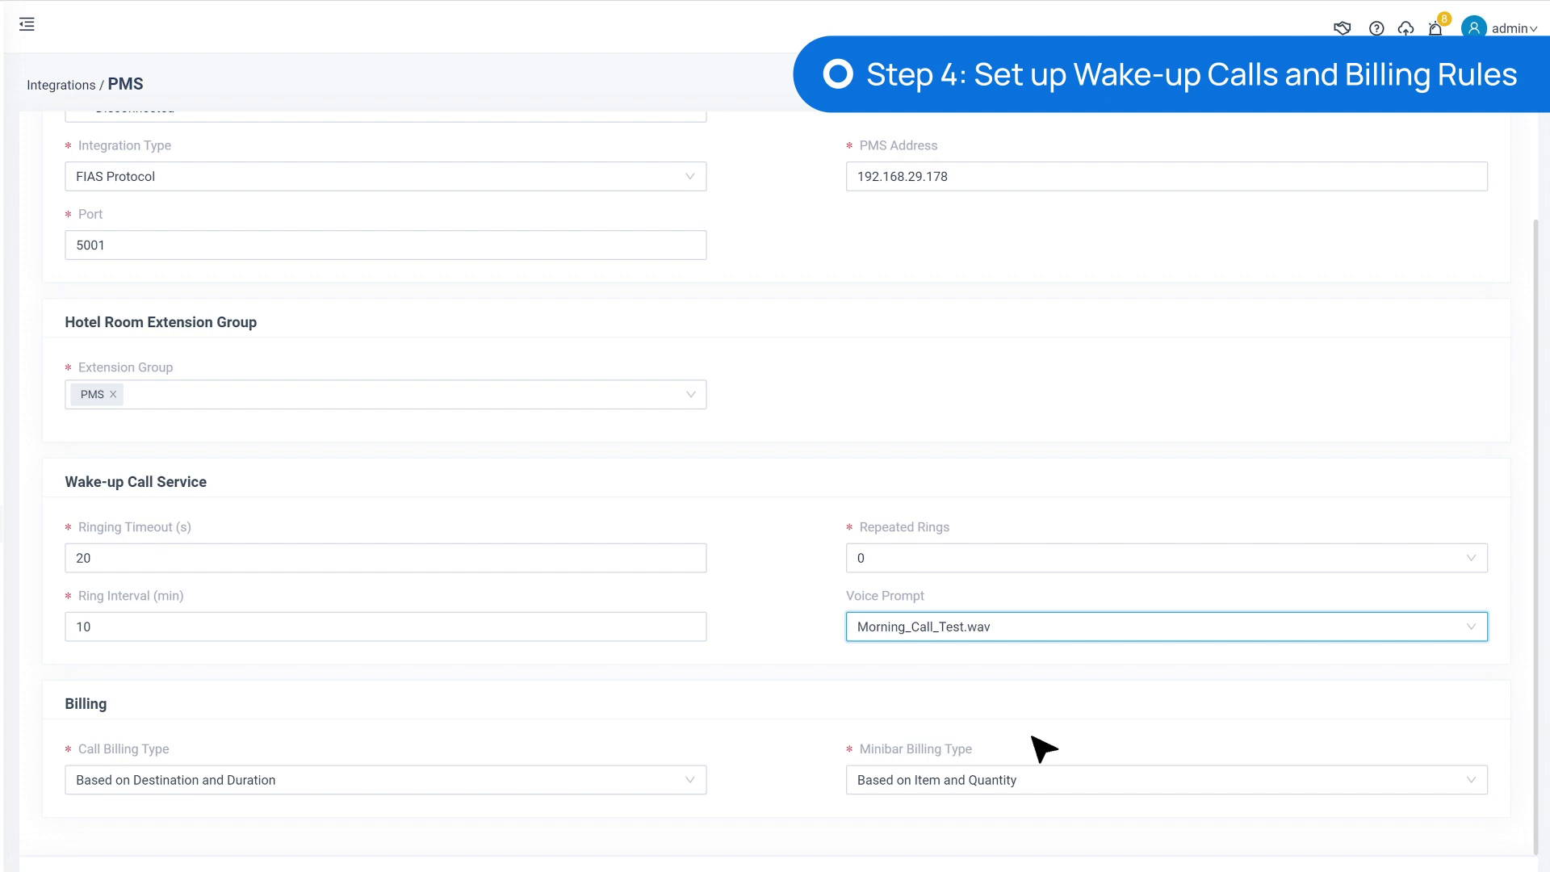
click(691, 781)
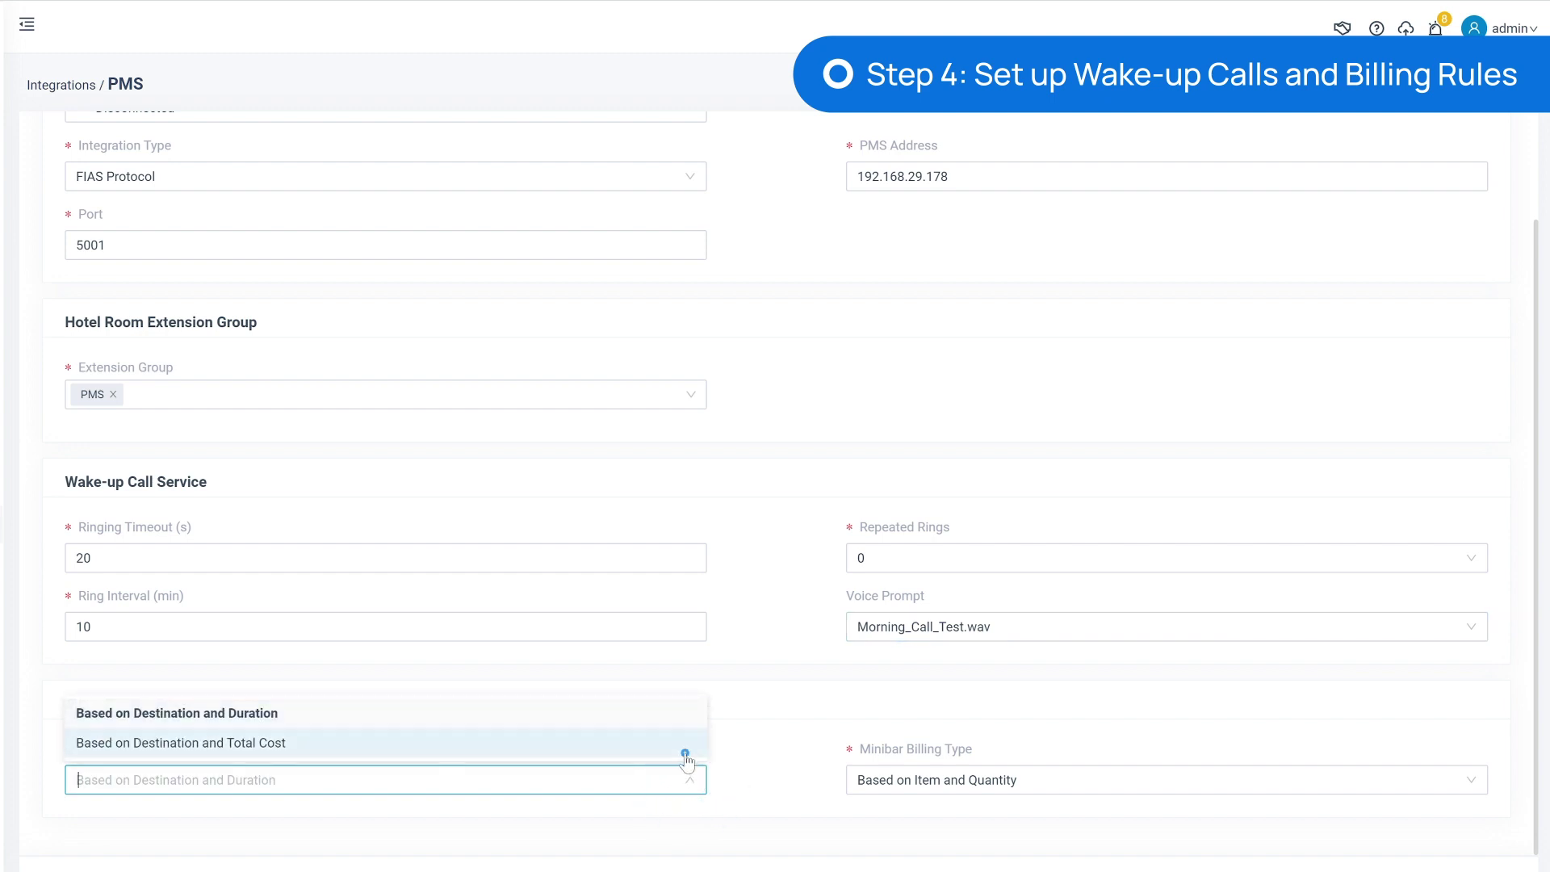
click(685, 749)
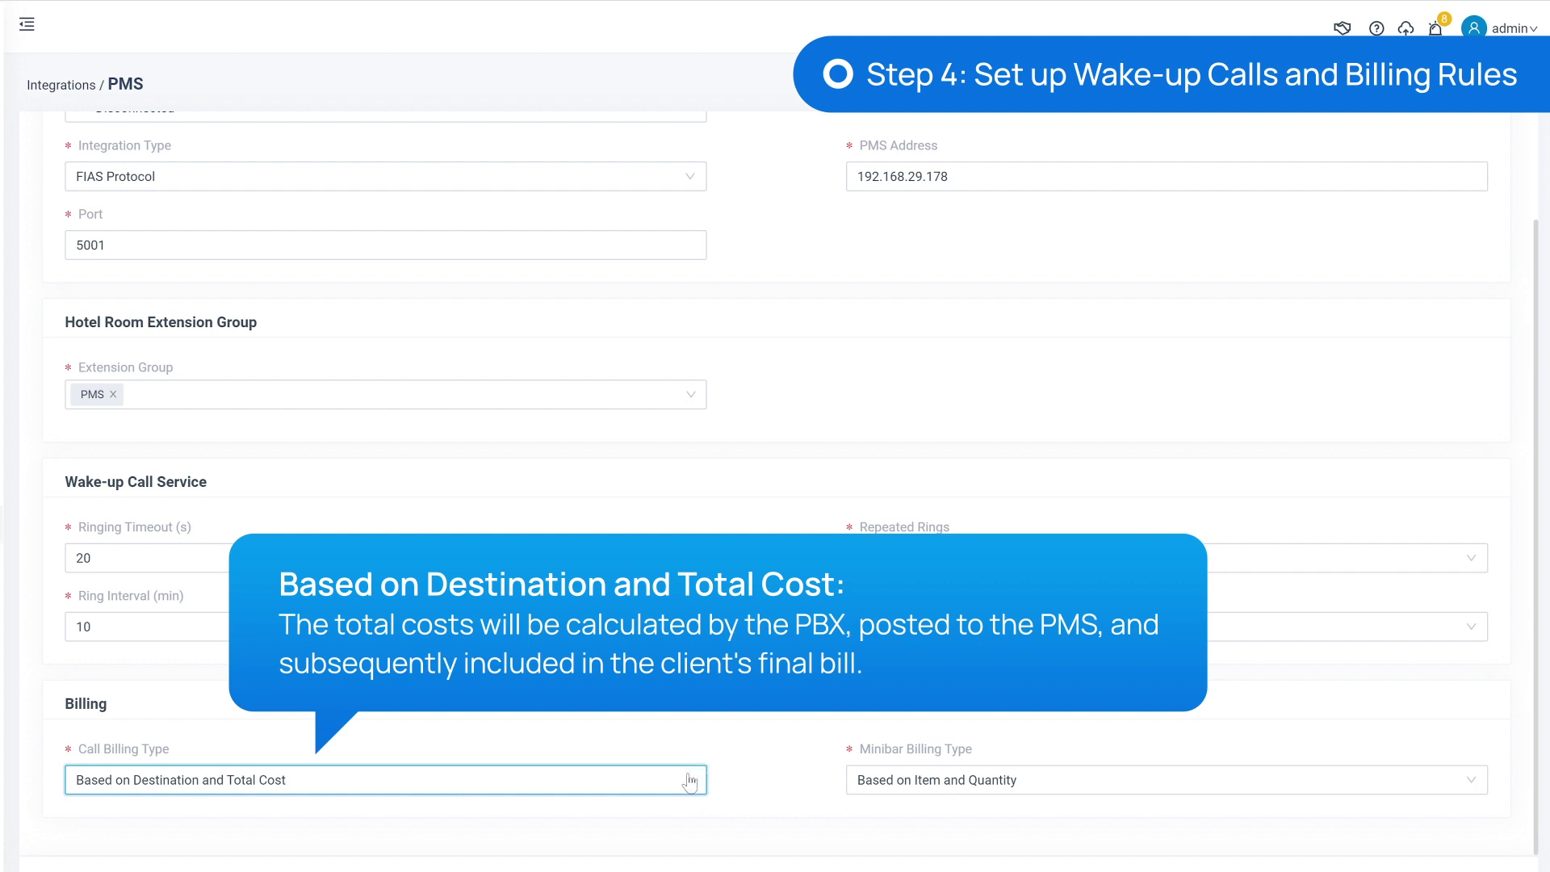
click(691, 780)
click(692, 727)
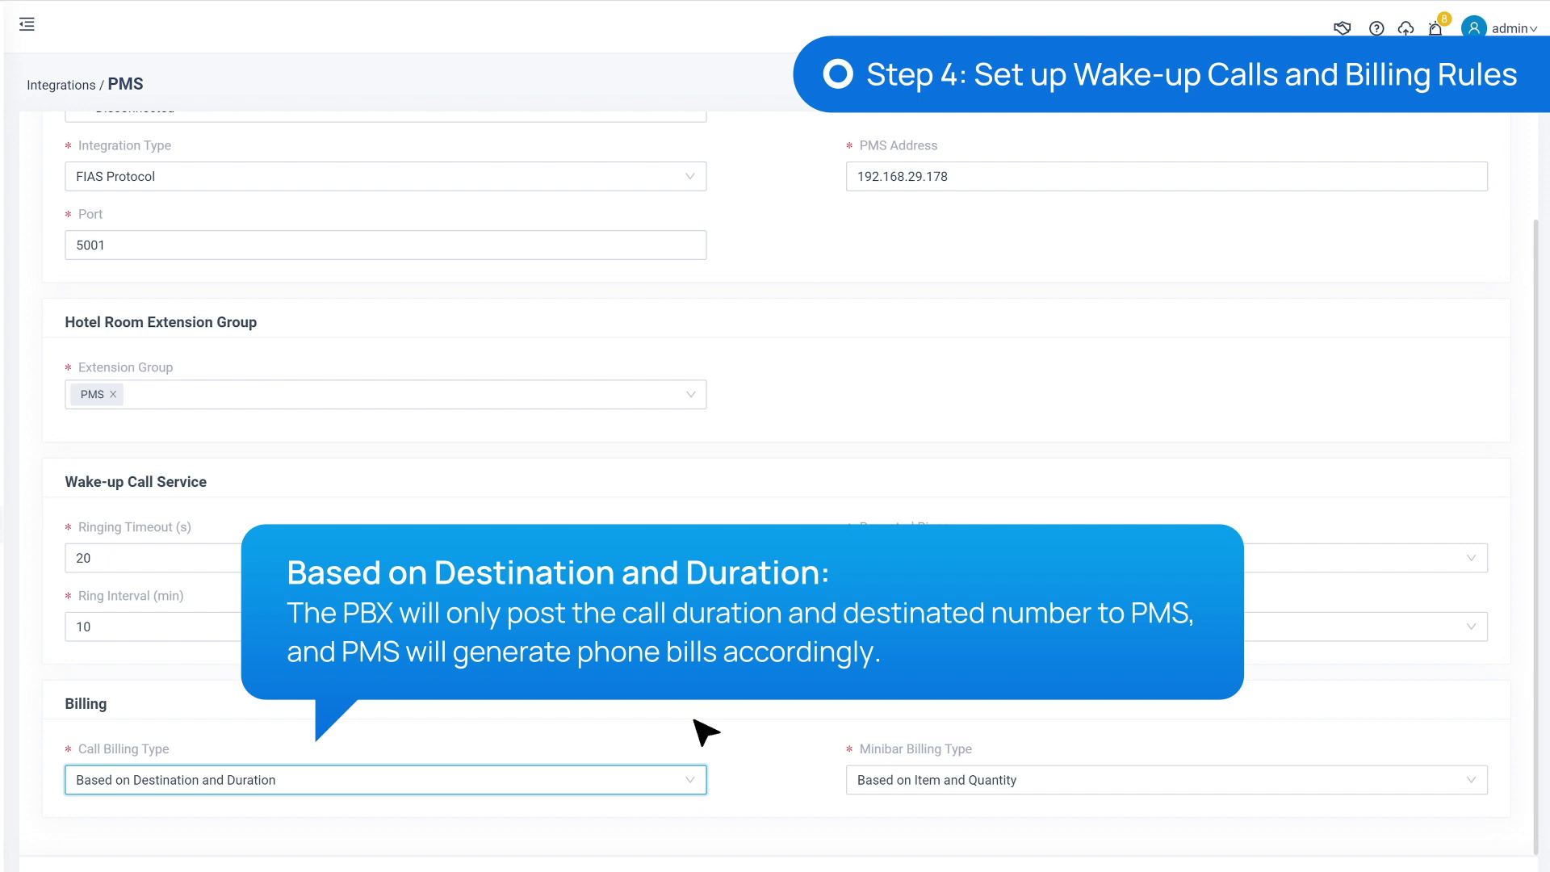
click(1070, 779)
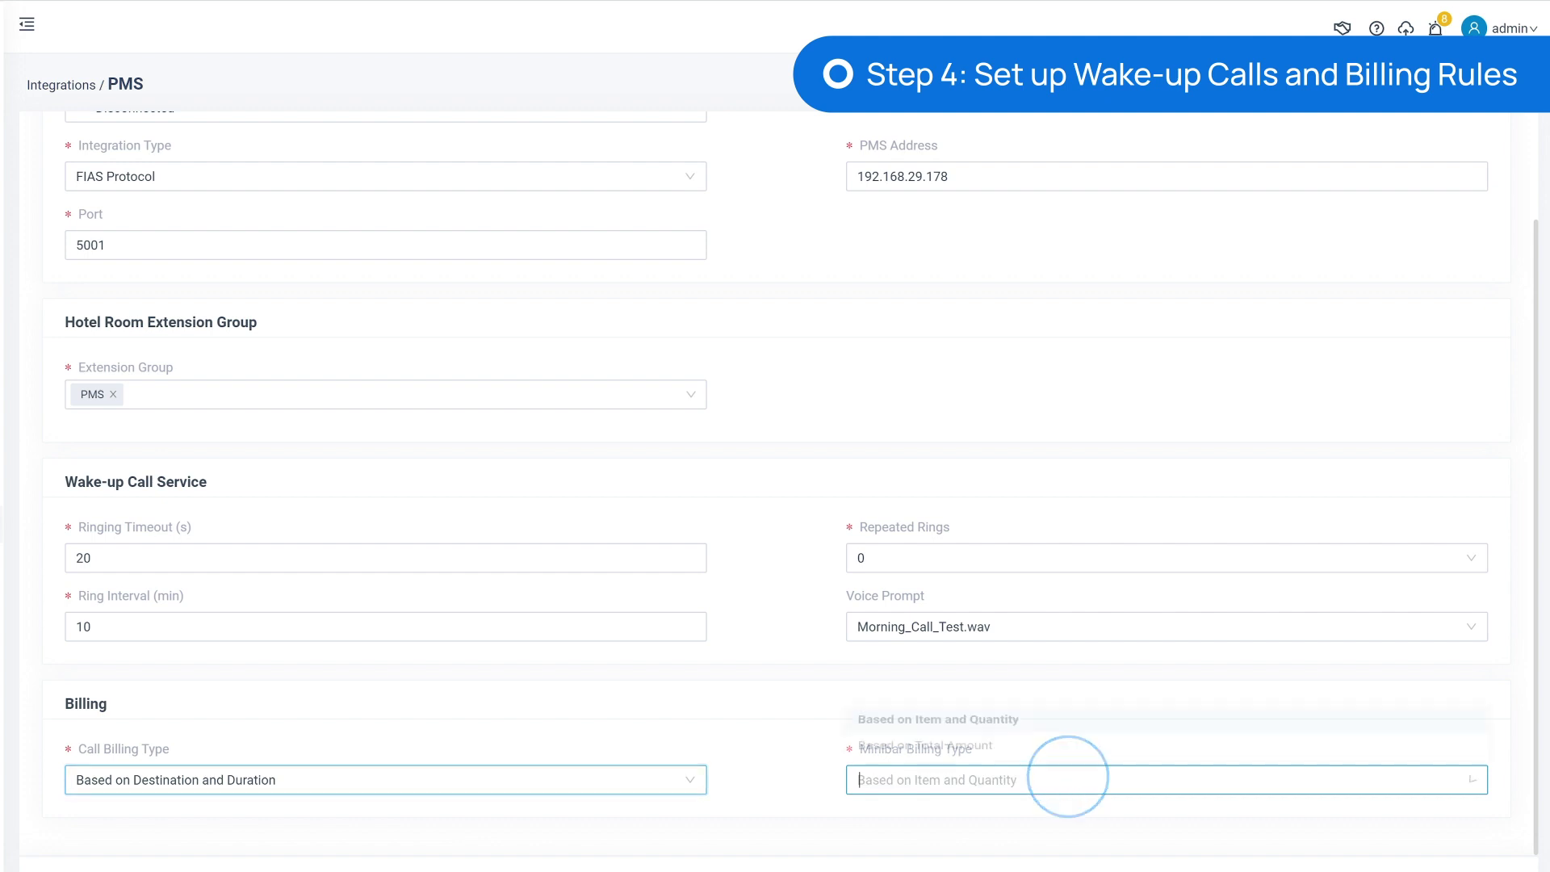
click(1072, 743)
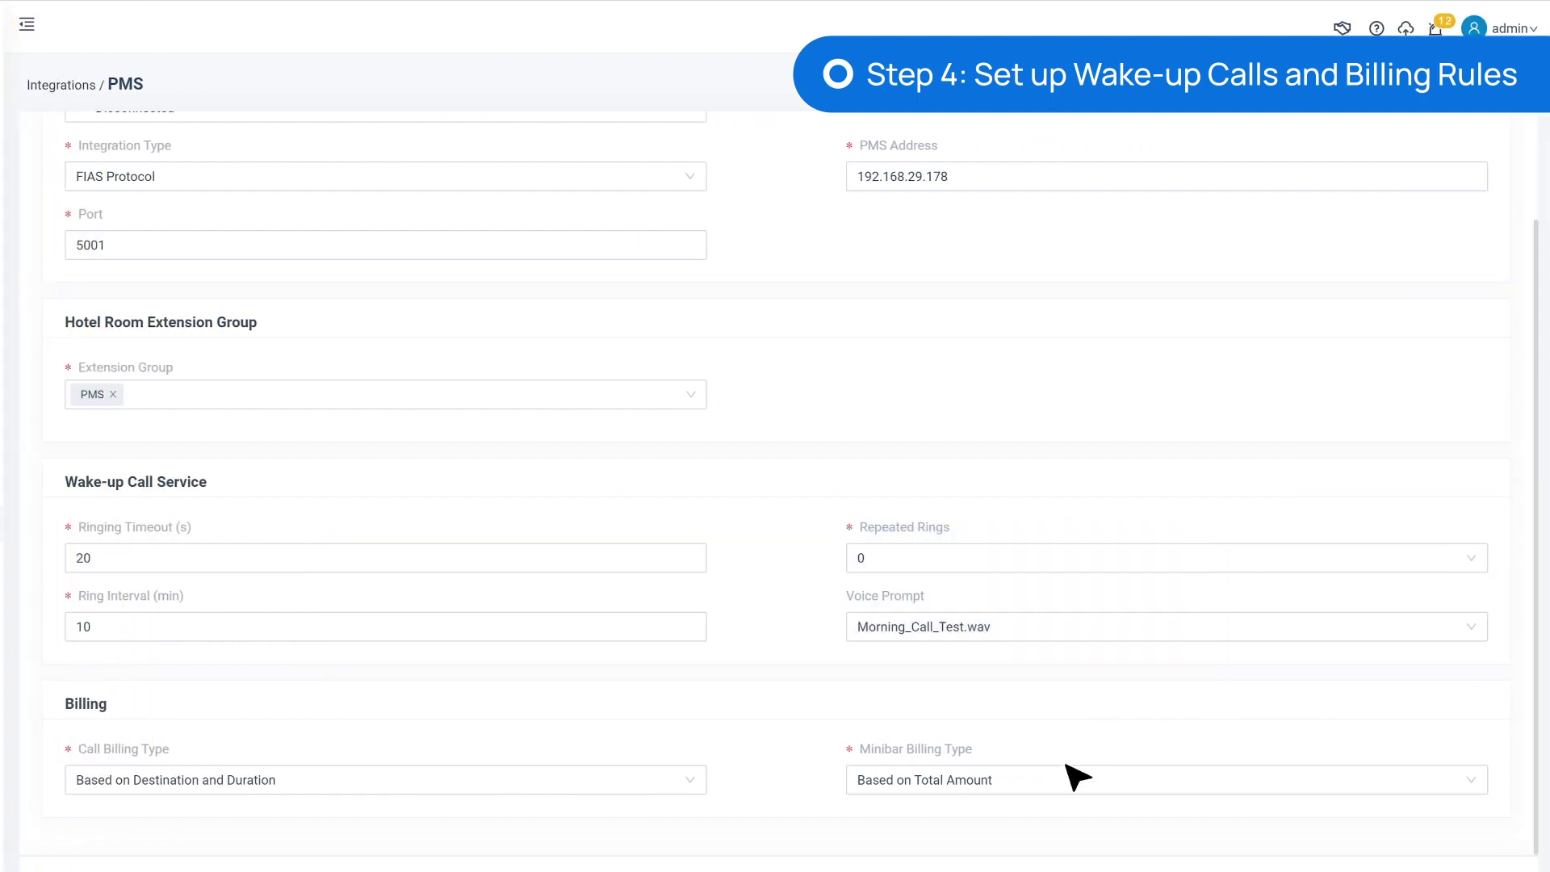
click(1332, 780)
click(1067, 715)
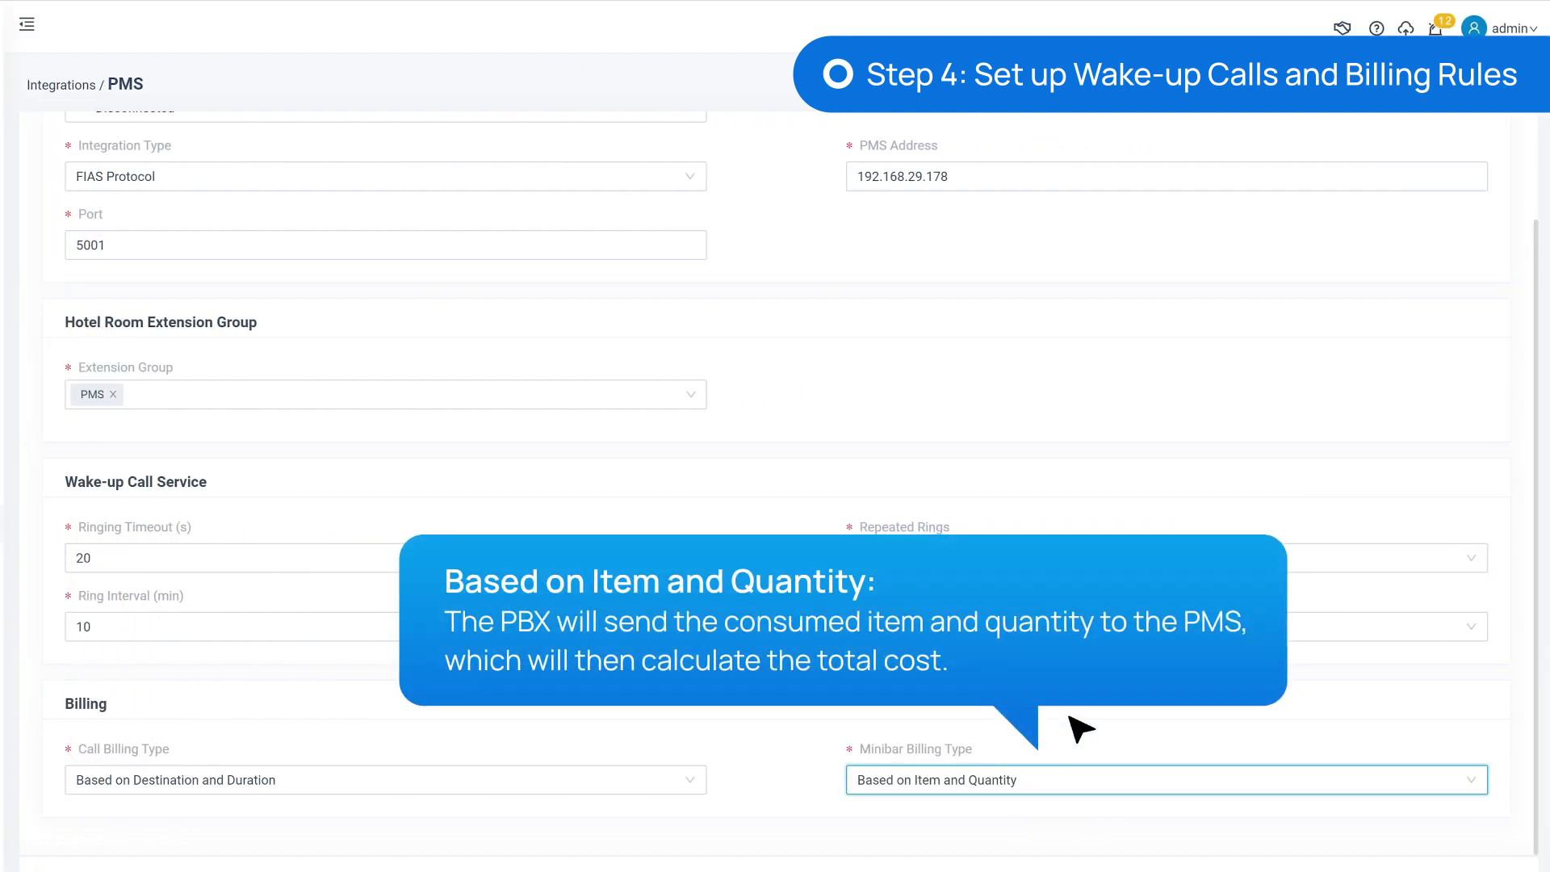
- Save the PMS integration settings, then check the guest's reservation in at OPERA
scroll(353, 778, down, 1)
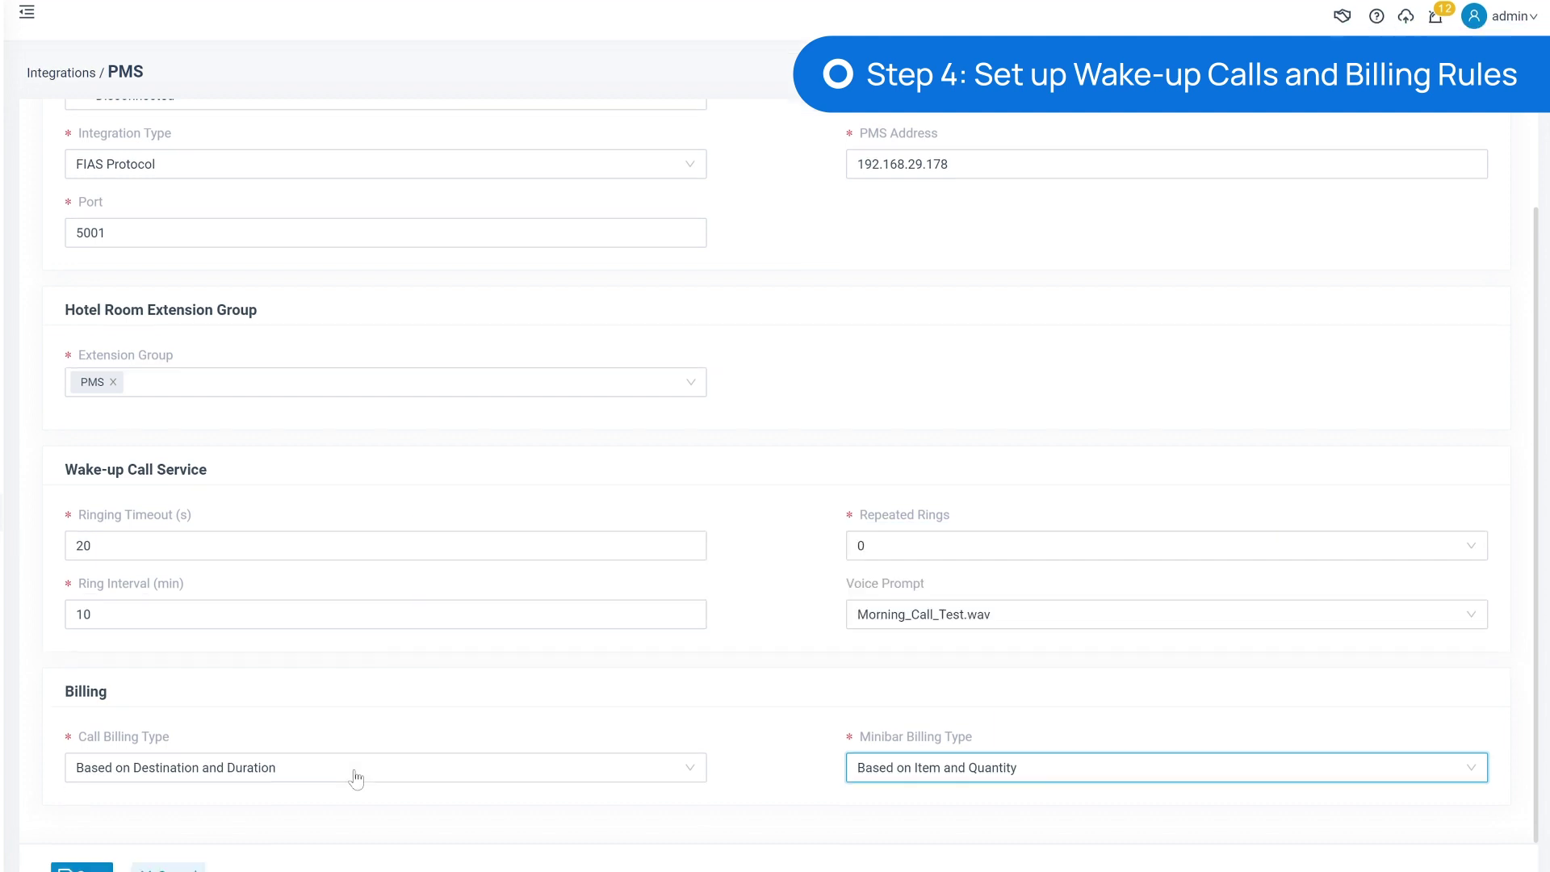
click(97, 836)
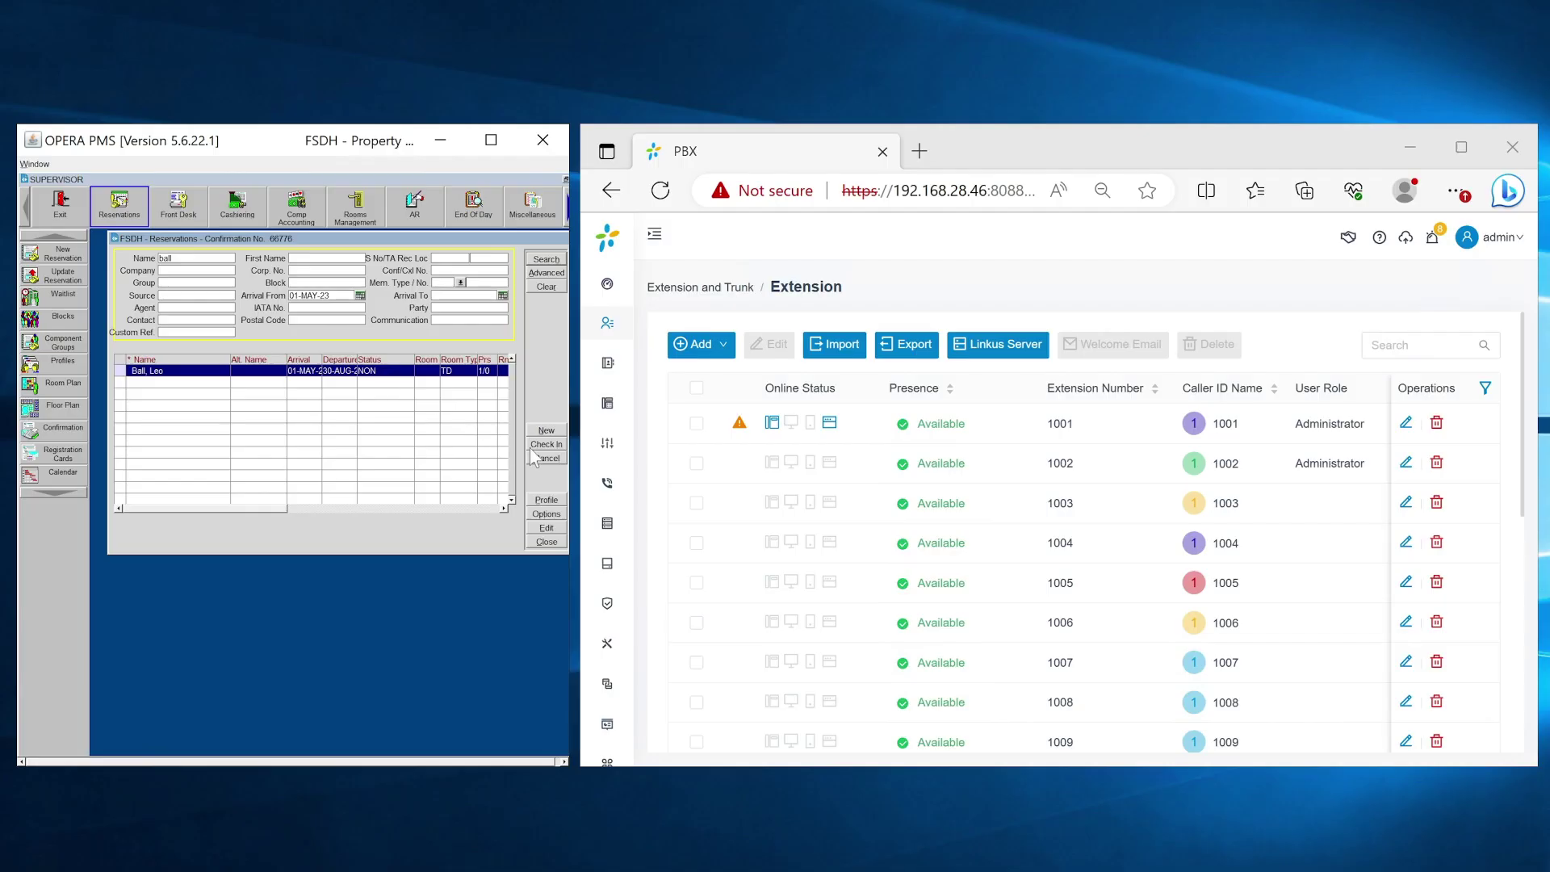
click(530, 445)
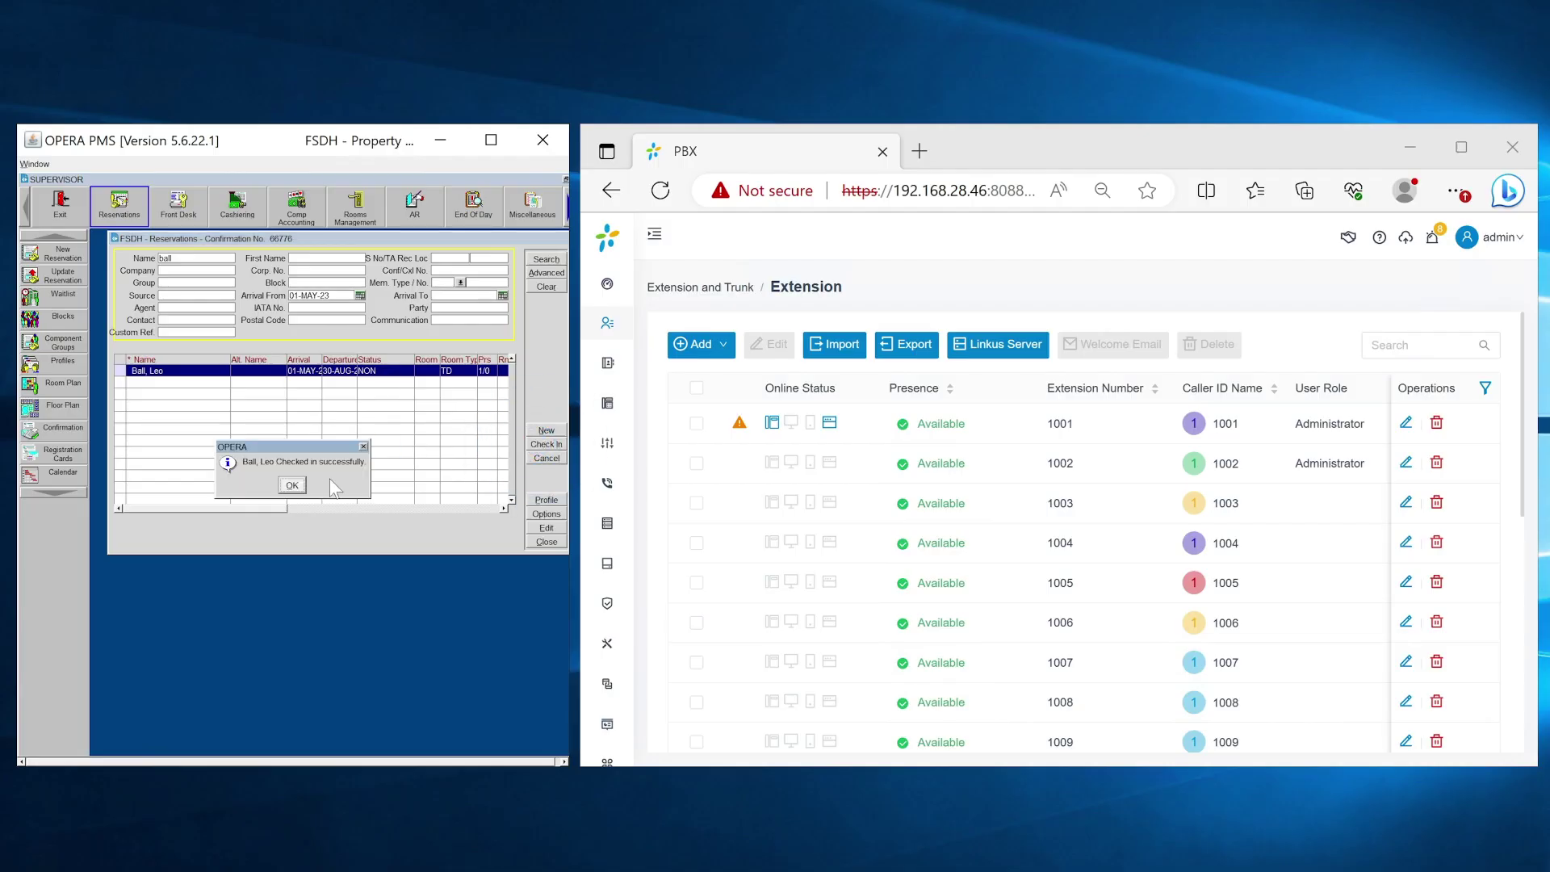
- Verify extension 1001 shows the guest's name, then cancel the check-in and confirm it reverts
click(306, 494)
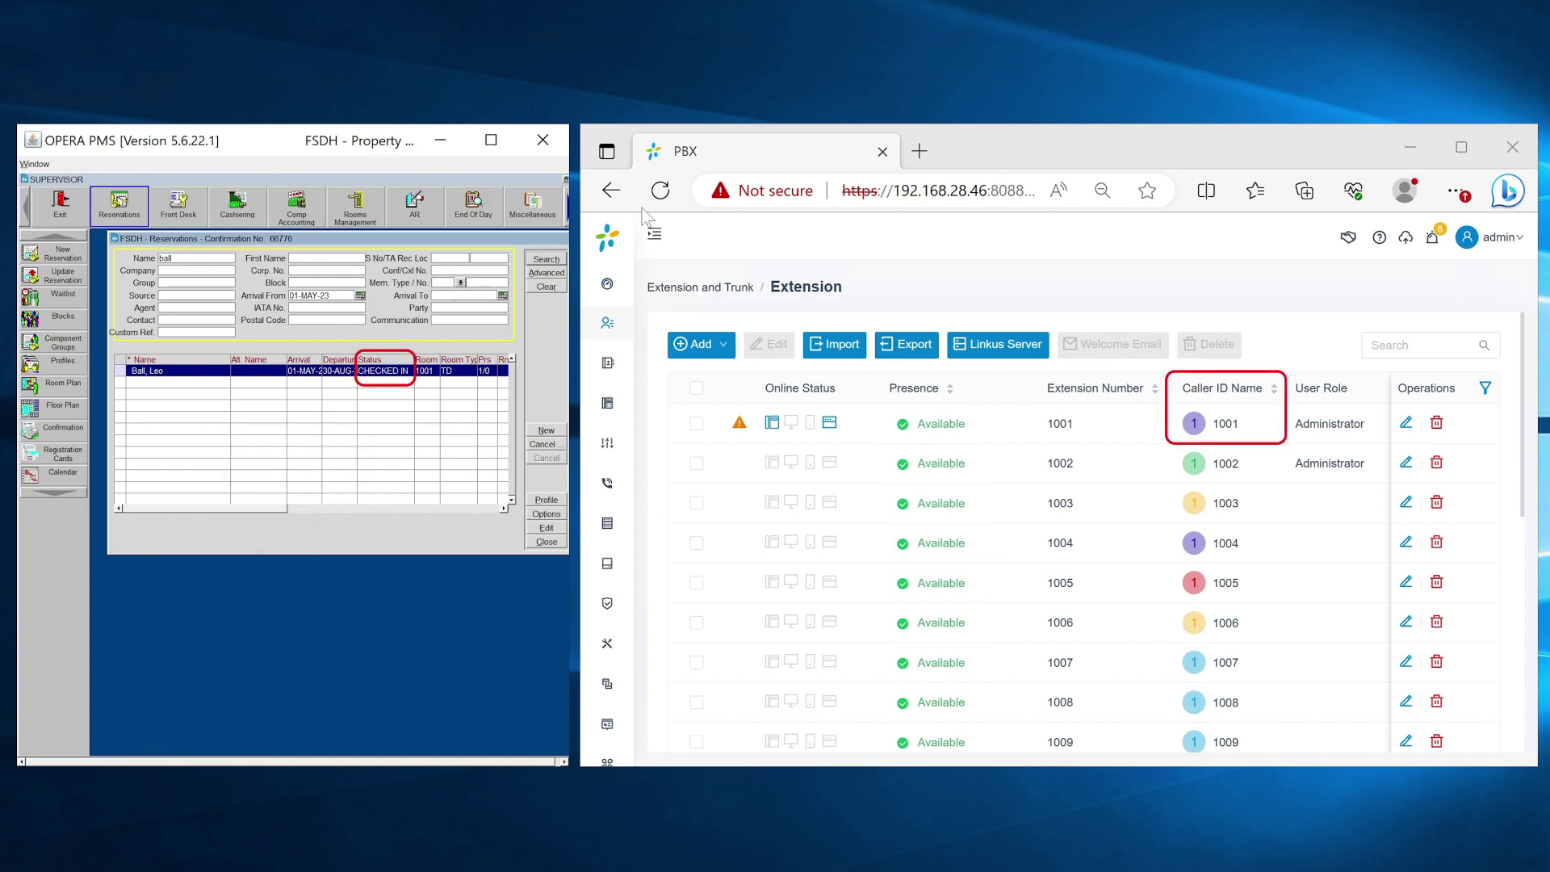
click(661, 190)
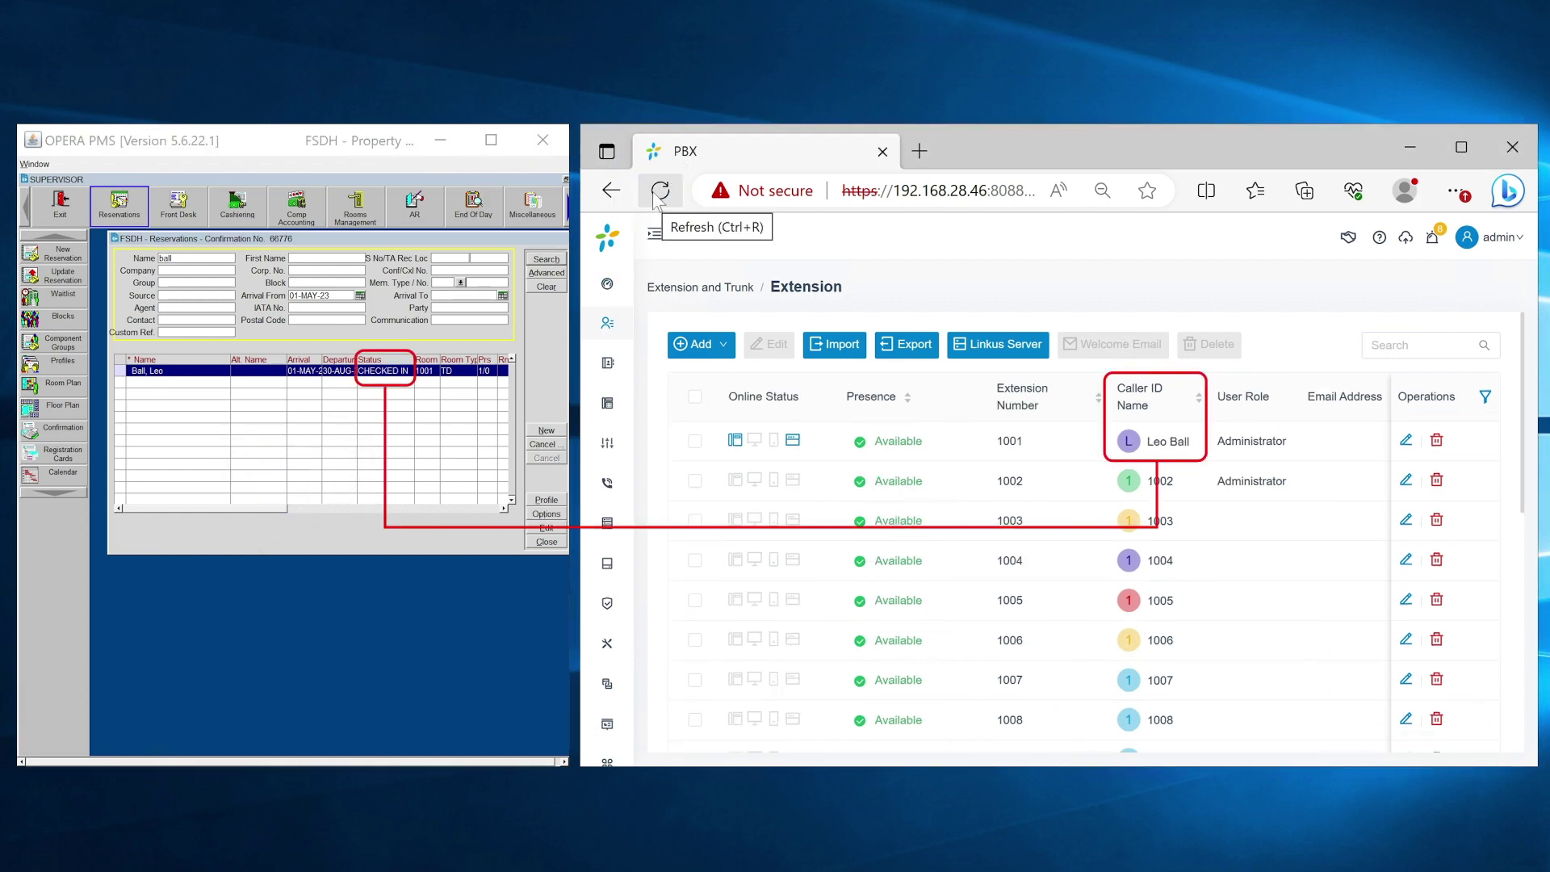
click(550, 445)
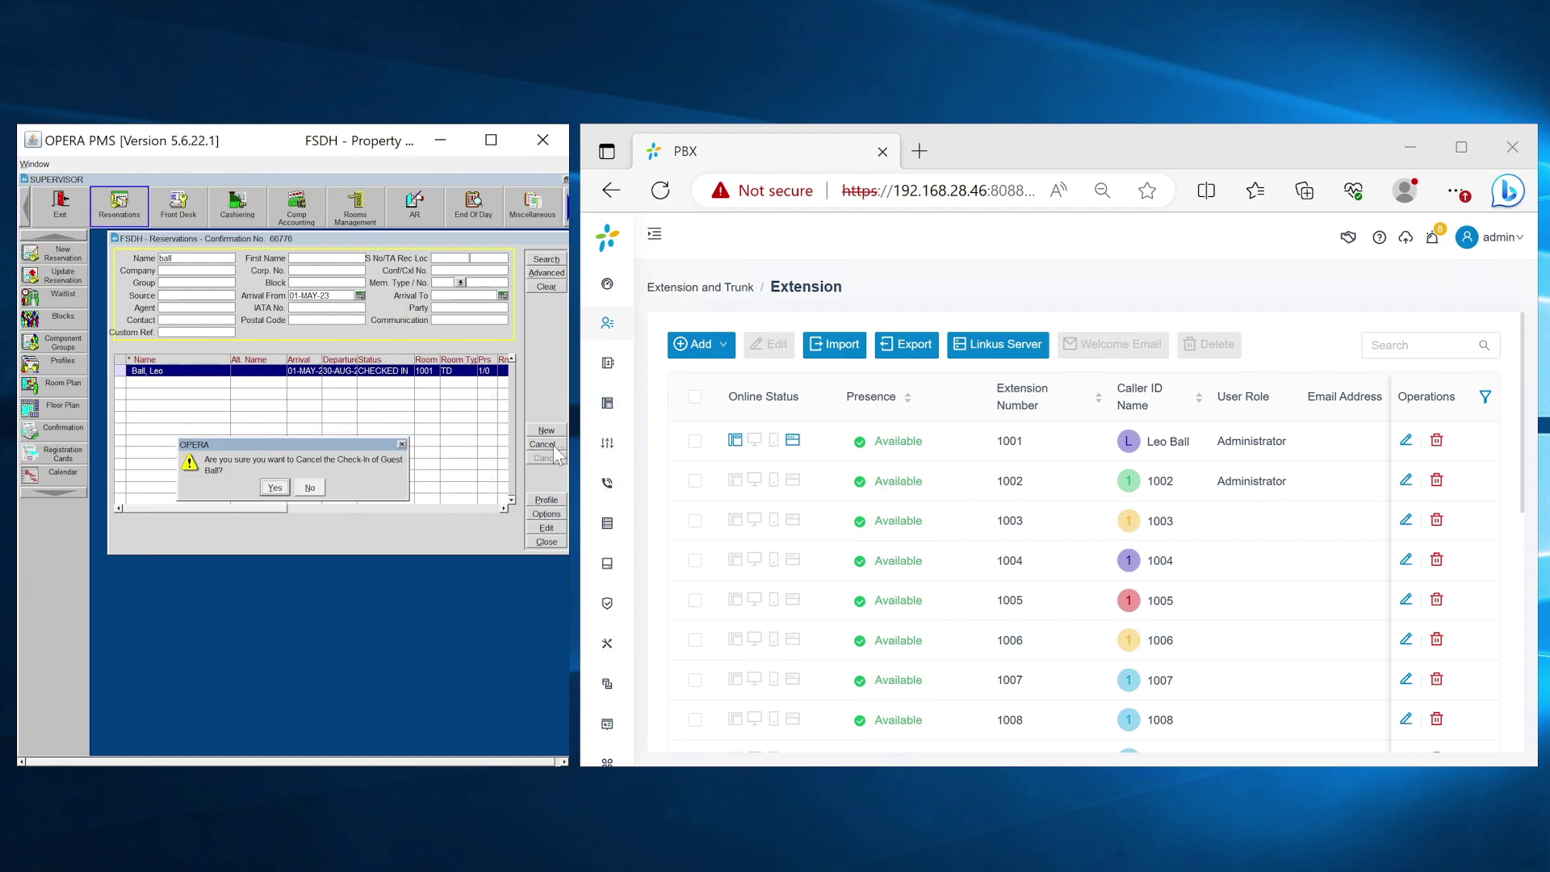
click(275, 487)
click(660, 190)
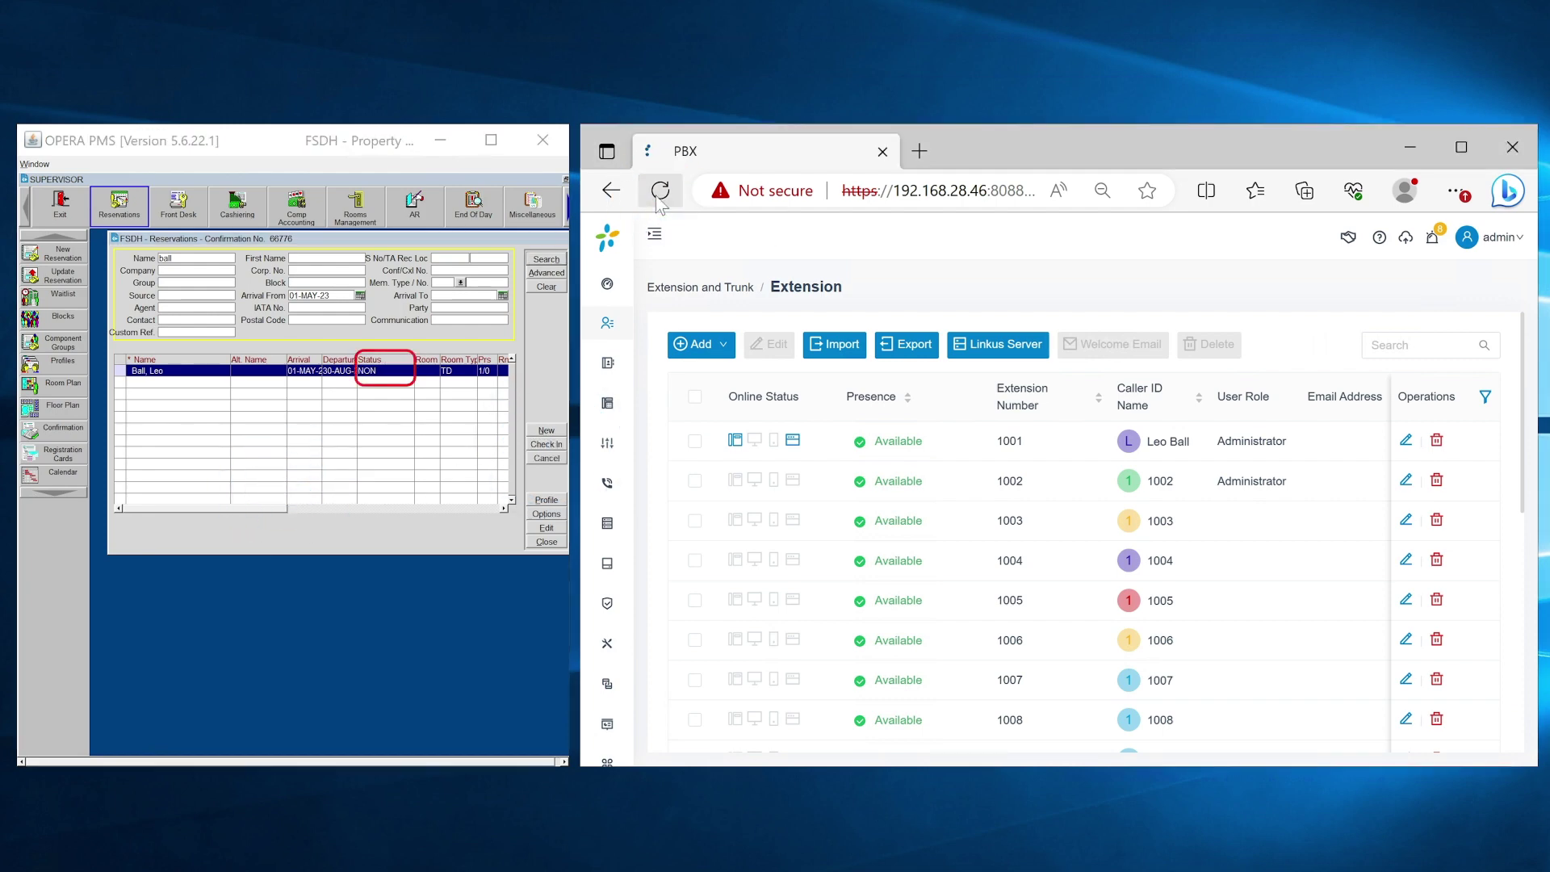